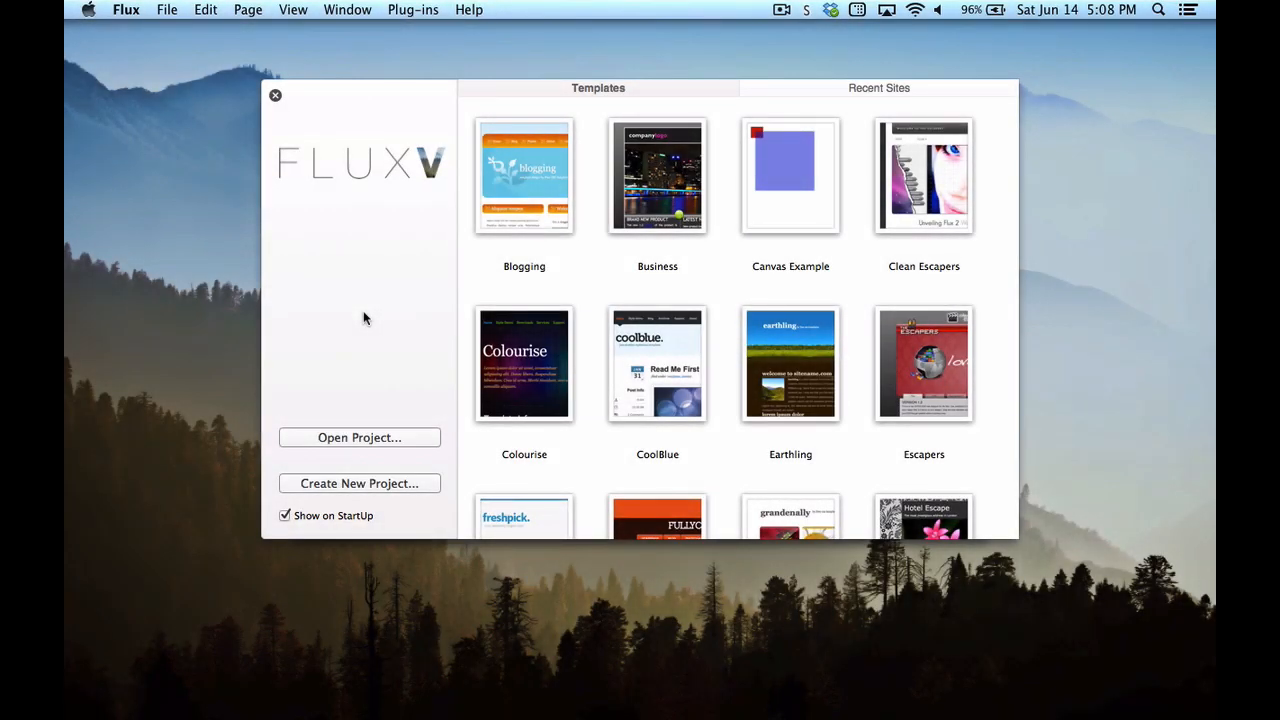
Create a new Flux project and save it as CSStest.
{"action": "left_click", "coordinate": [412, 487]}
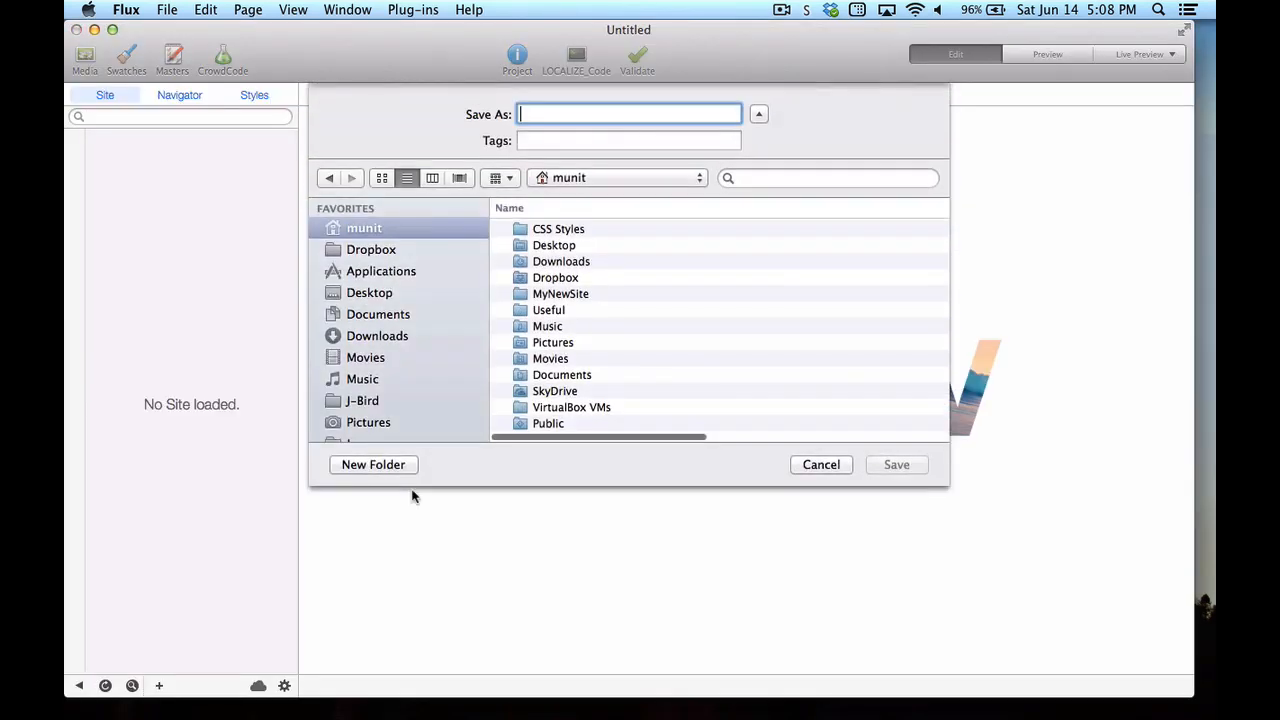
{"action": "type", "text": "CSS"}
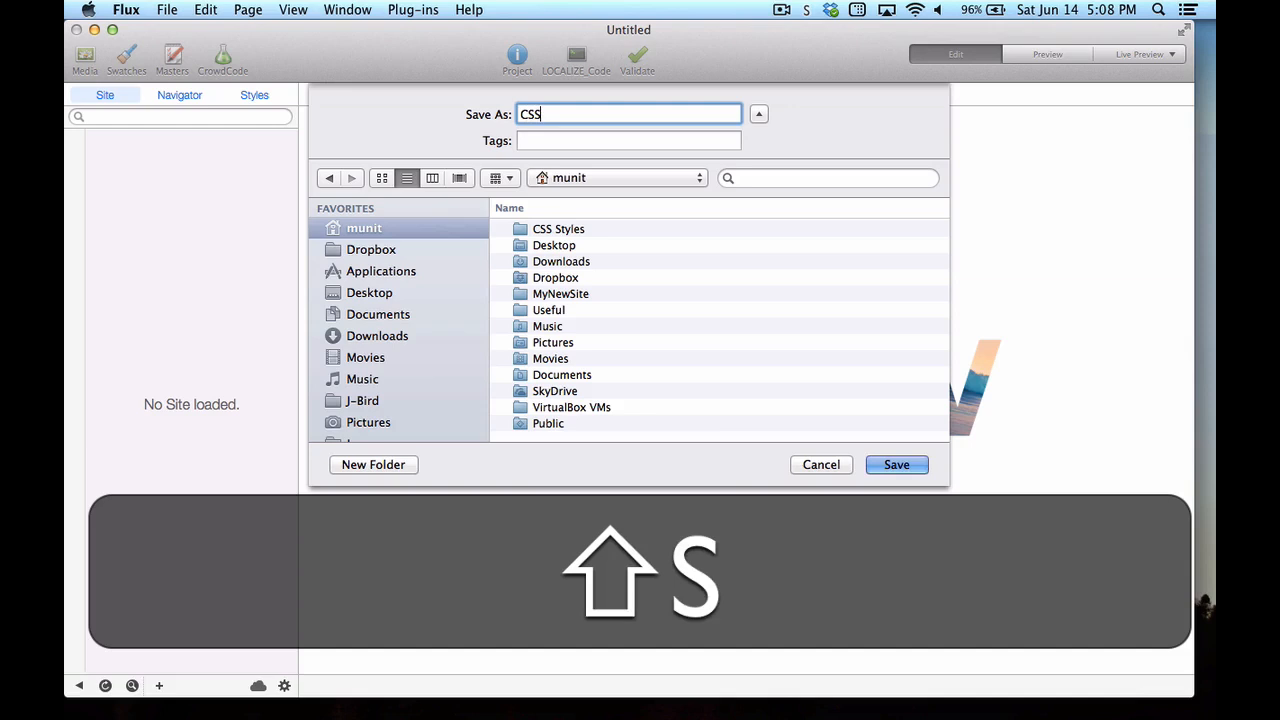
{"action": "type", "text": "test"}
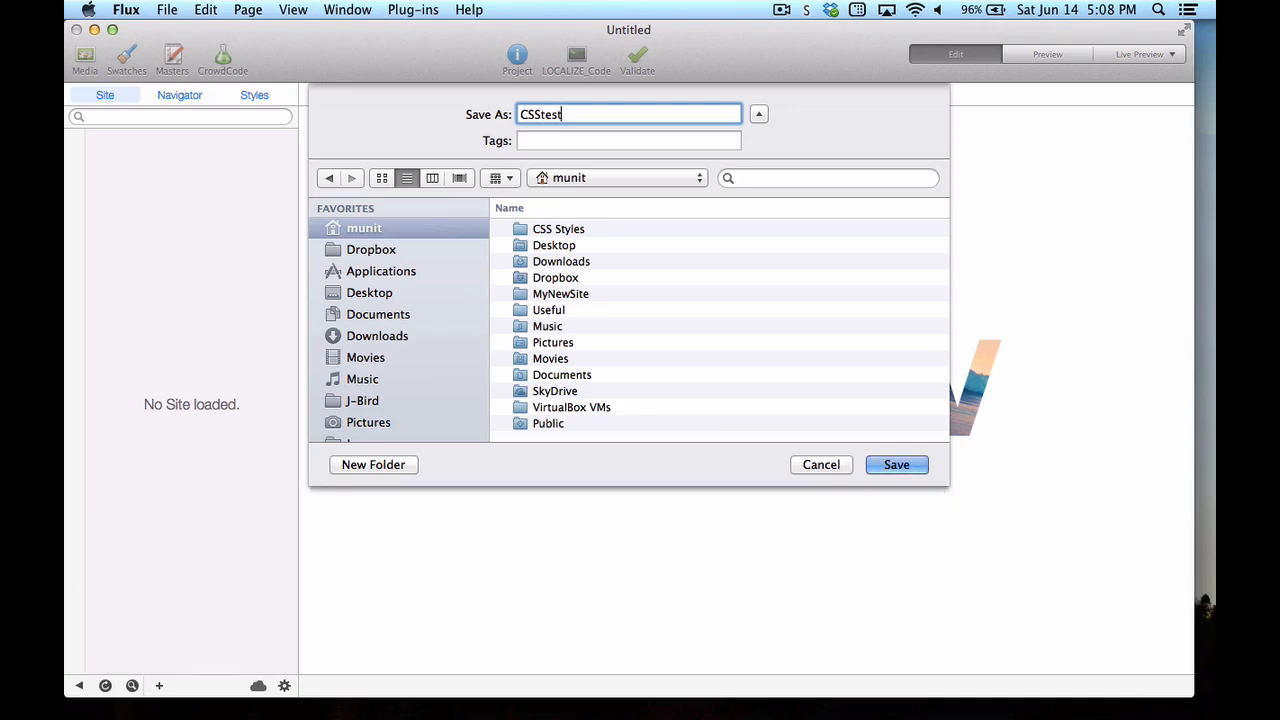
{"action": "key", "text": "Return"}
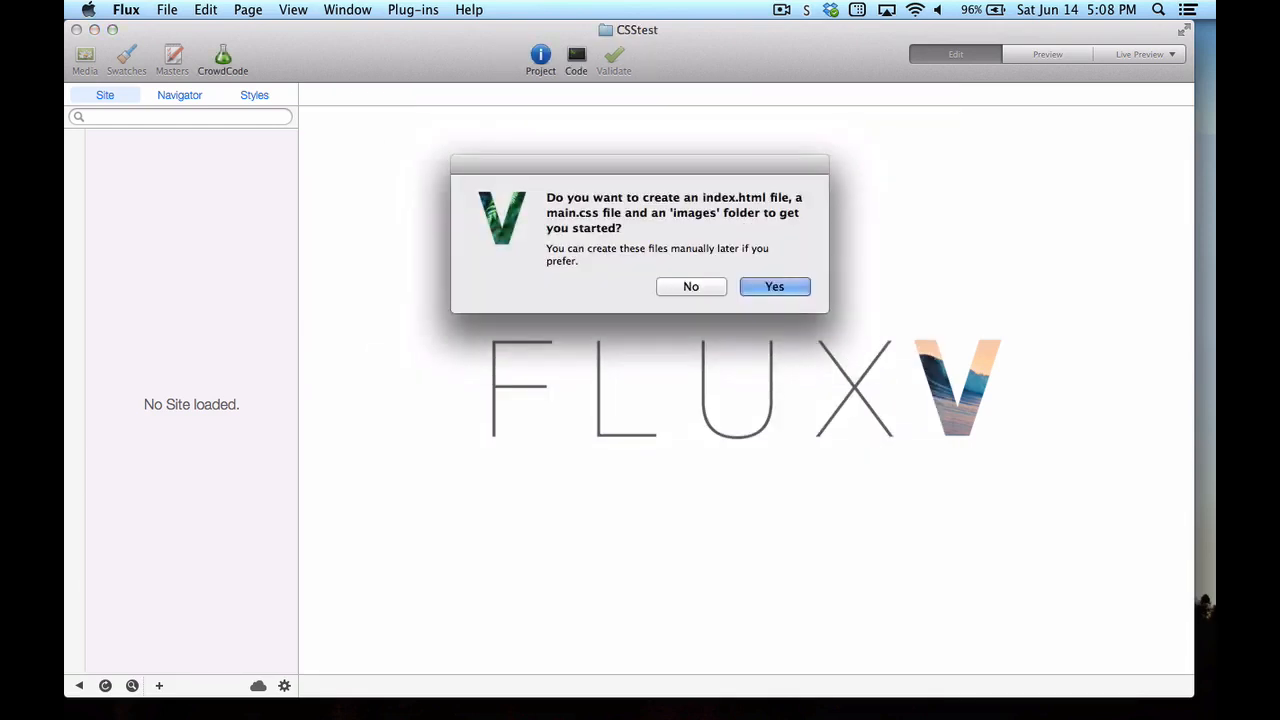
Decline the starter files and add a Simple HTML page named test.html.
{"action": "left_click", "coordinate": [711, 286]}
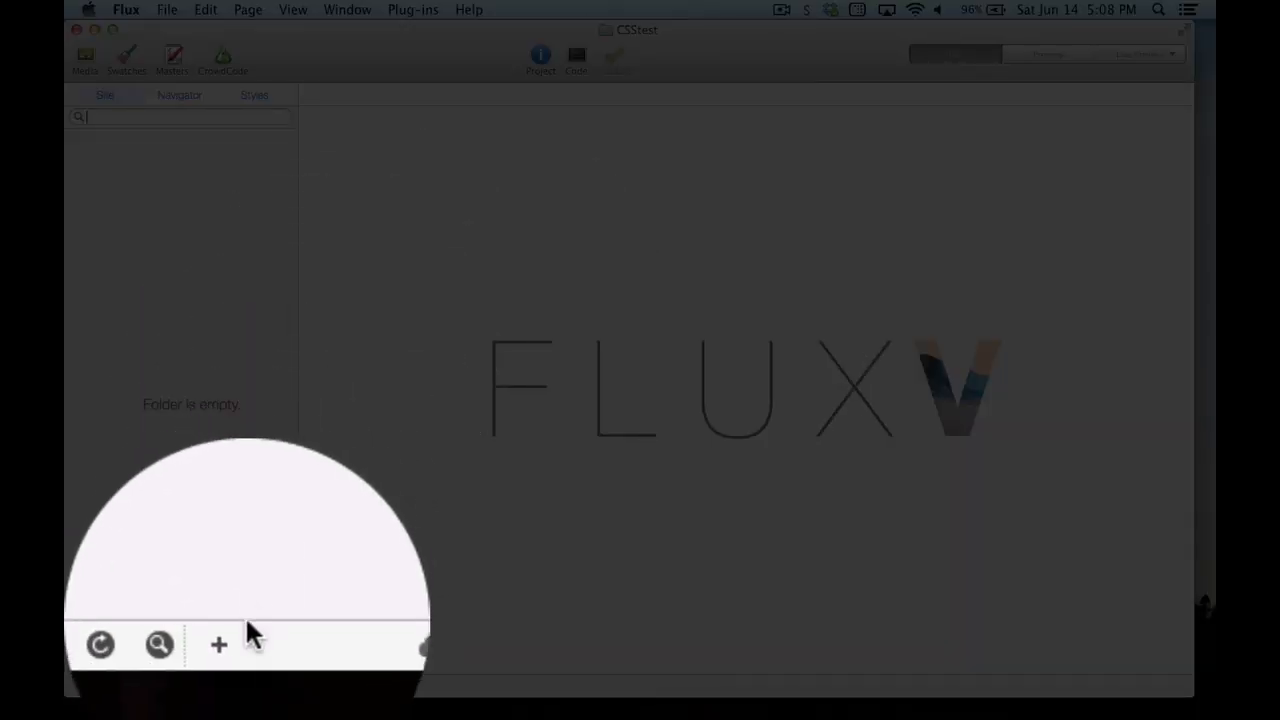
{"action": "left_click", "coordinate": [160, 686]}
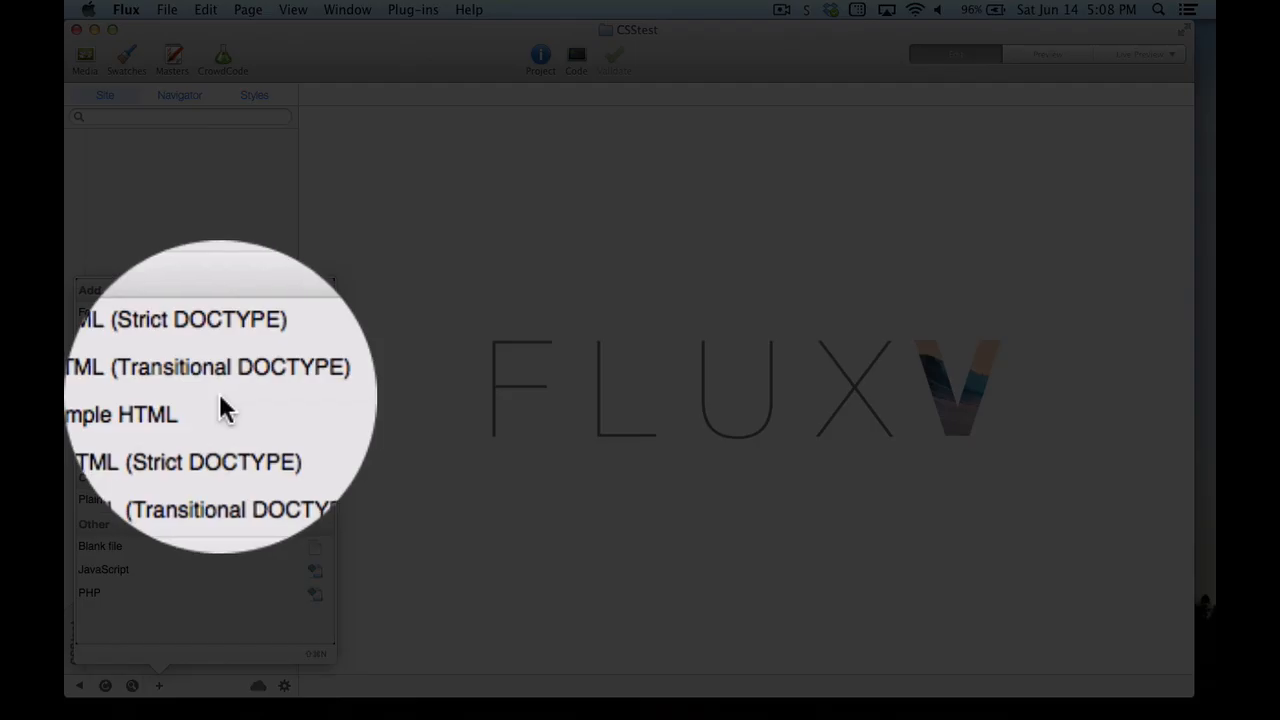
{"action": "left_click", "coordinate": [219, 393]}
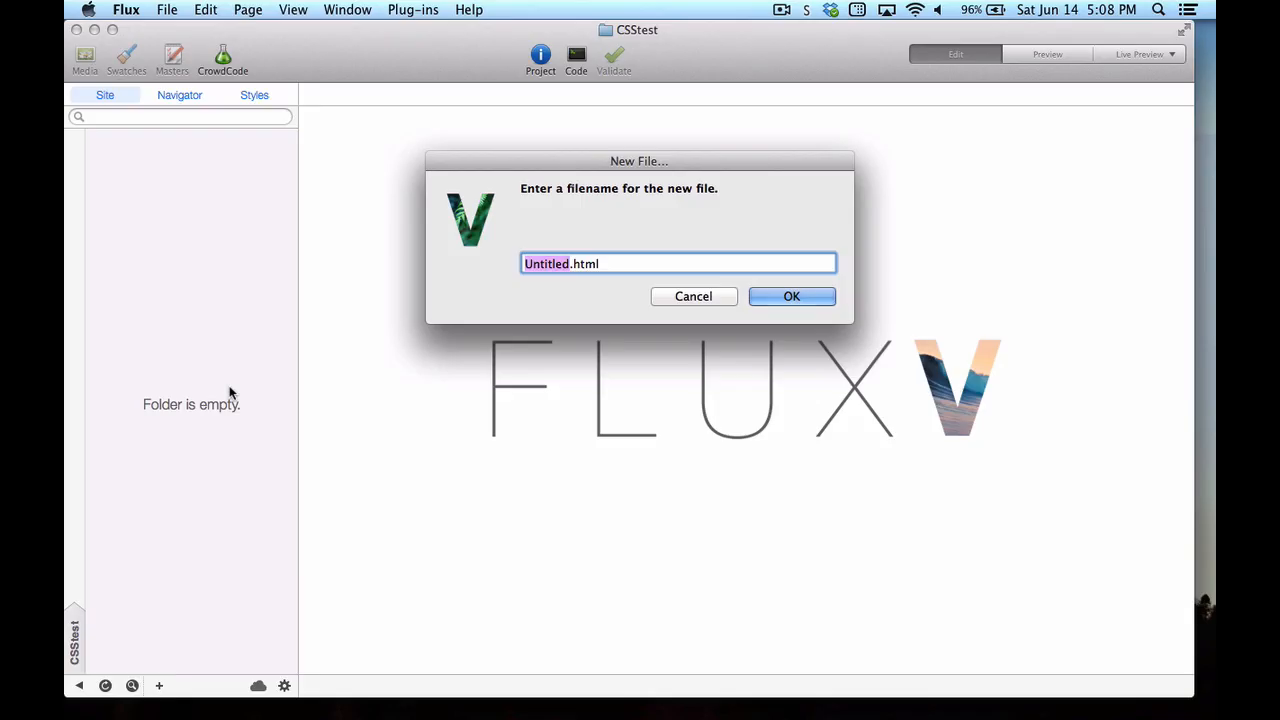
{"action": "type", "text": "test"}
{"action": "key", "text": "Return"}
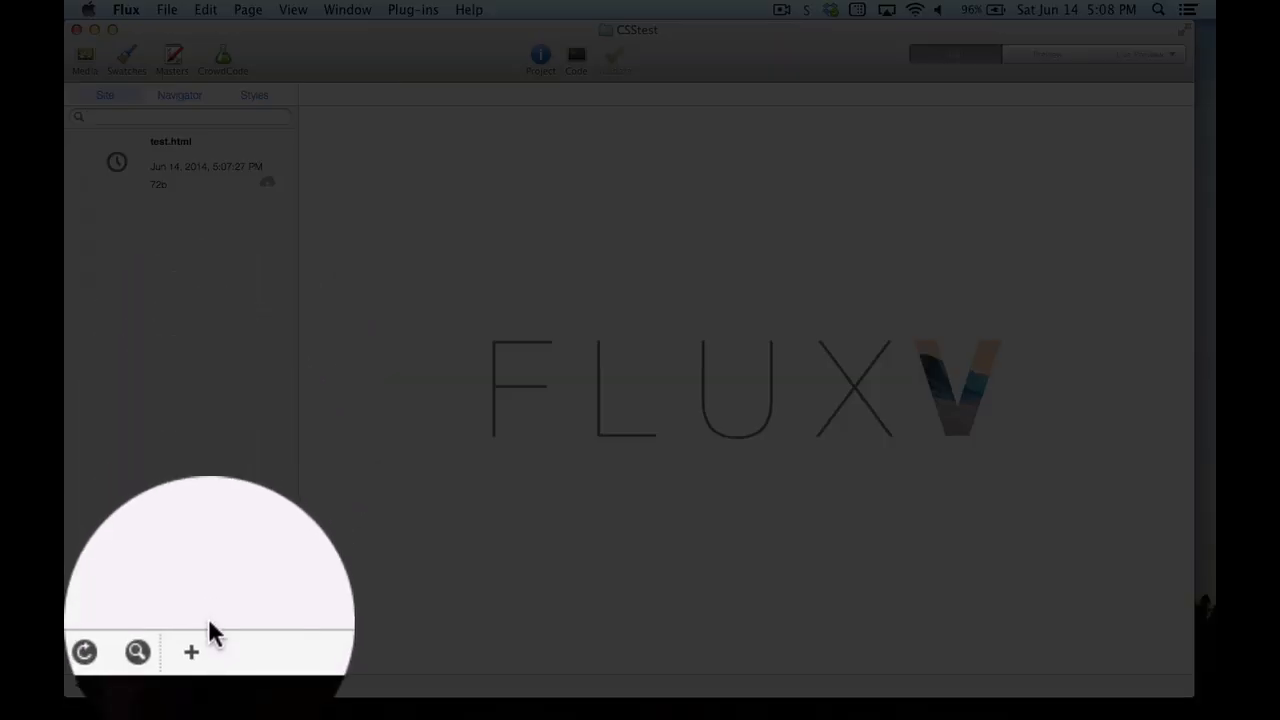
Add a Plain CSS stylesheet named styles.css to the project.
{"action": "left_click", "coordinate": [159, 686]}
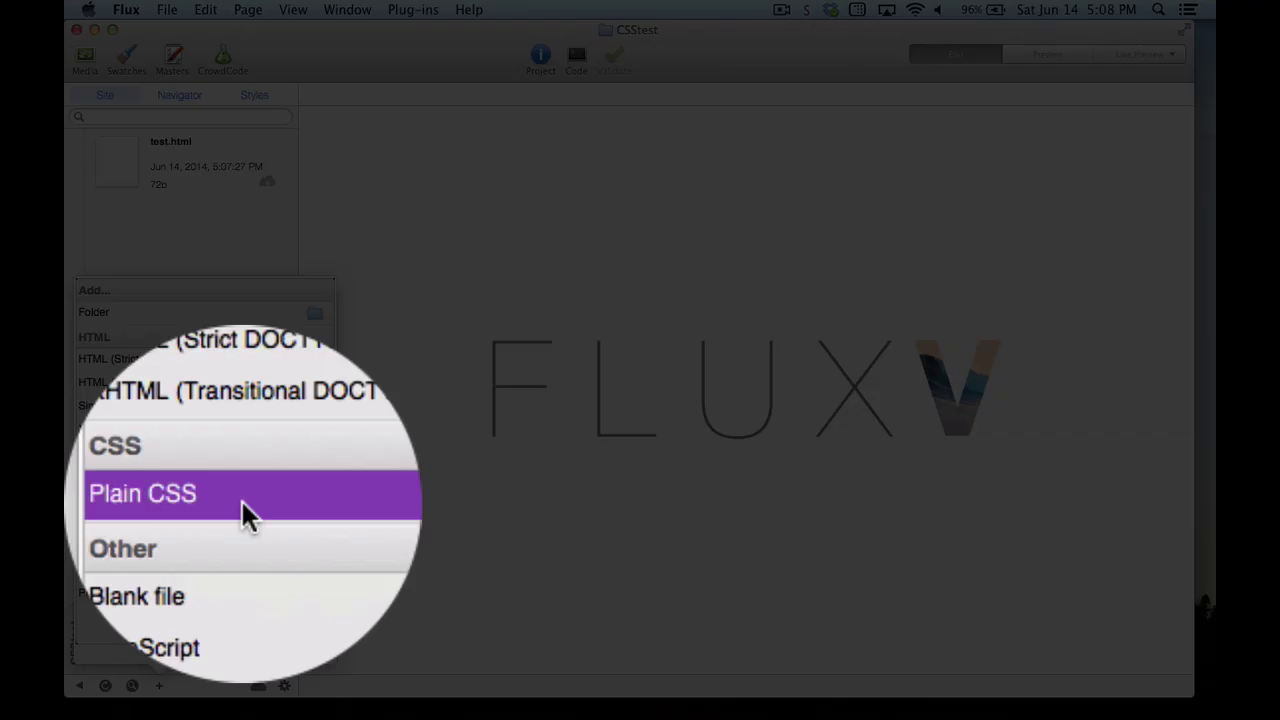
{"action": "left_click", "coordinate": [241, 499]}
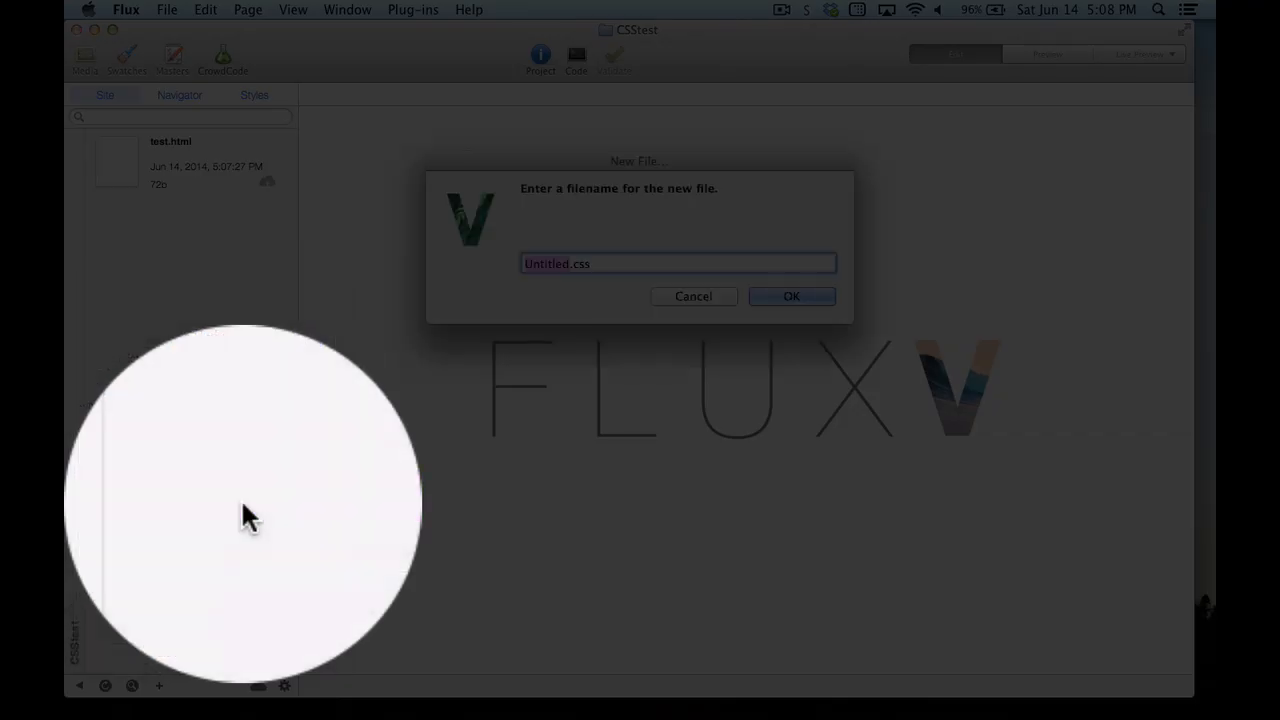
{"action": "type", "text": "styles"}
{"action": "key", "text": "Return"}
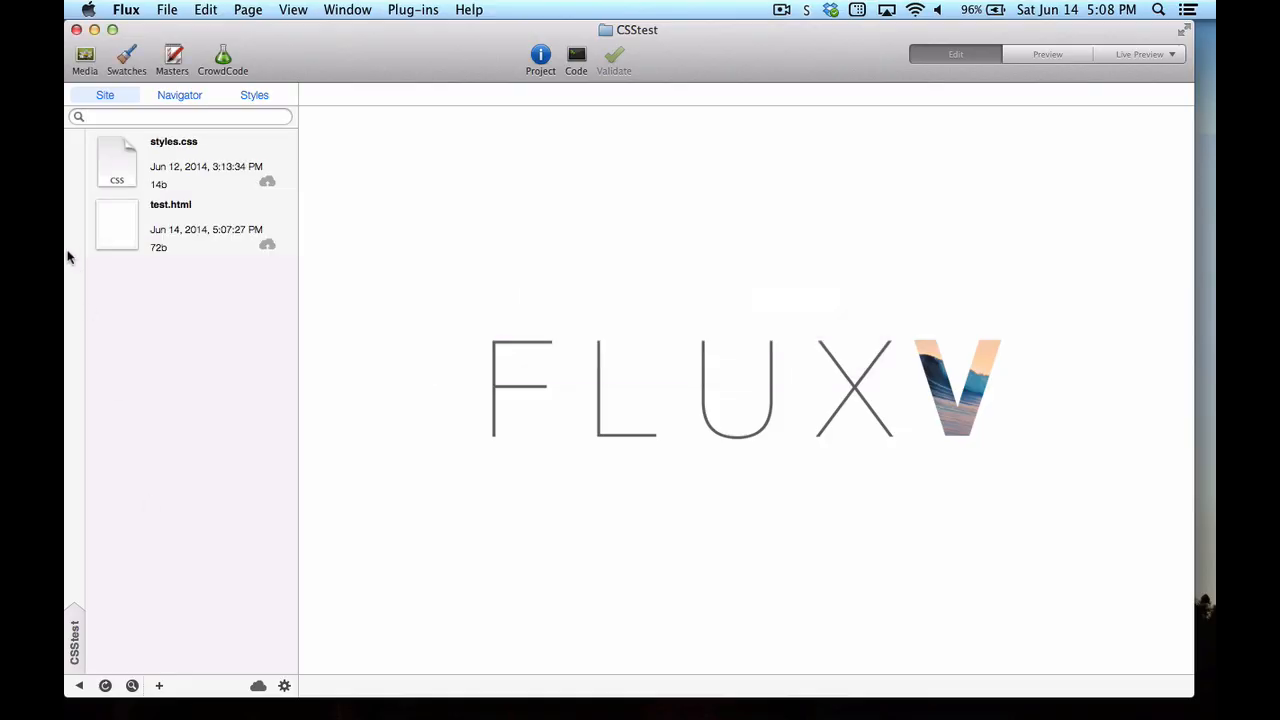
Attach styles.css to test.html as a stylesheet for all media types.
{"action": "double_click", "coordinate": [159, 238]}
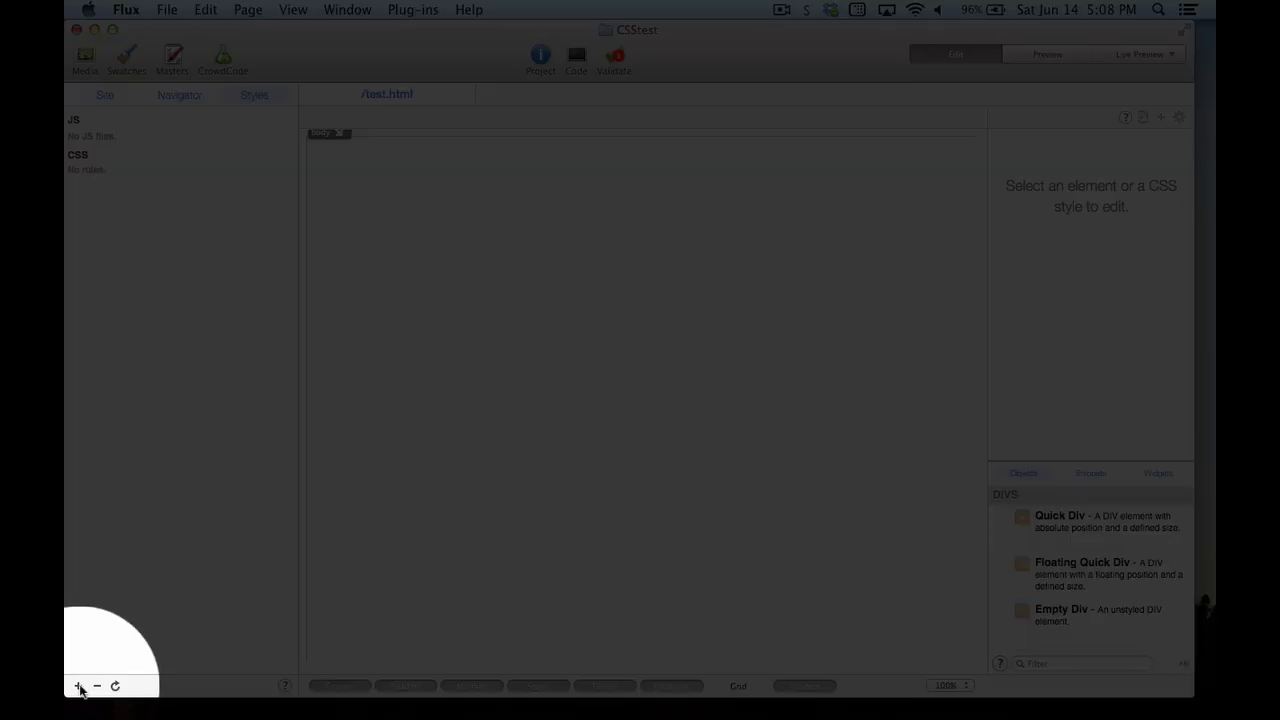
{"action": "left_click", "coordinate": [78, 686]}
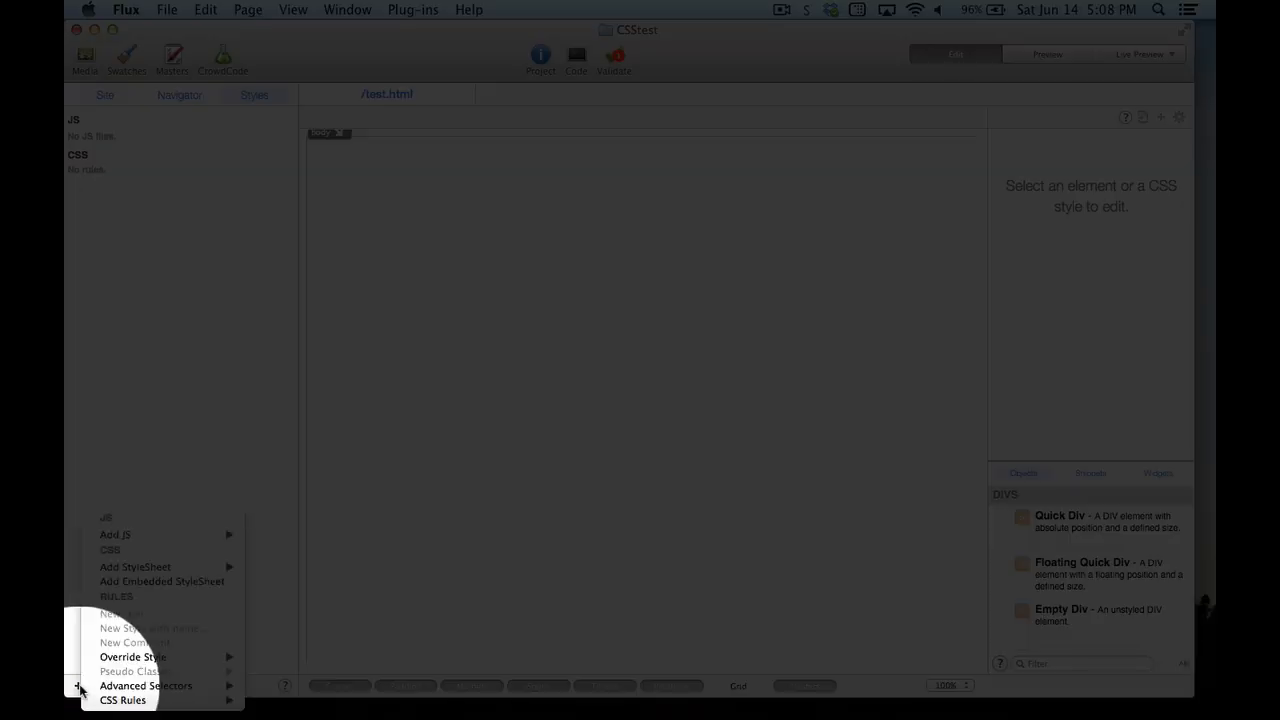
{"action": "mouse_move", "coordinate": [135, 567]}
{"action": "left_click", "coordinate": [256, 567]}
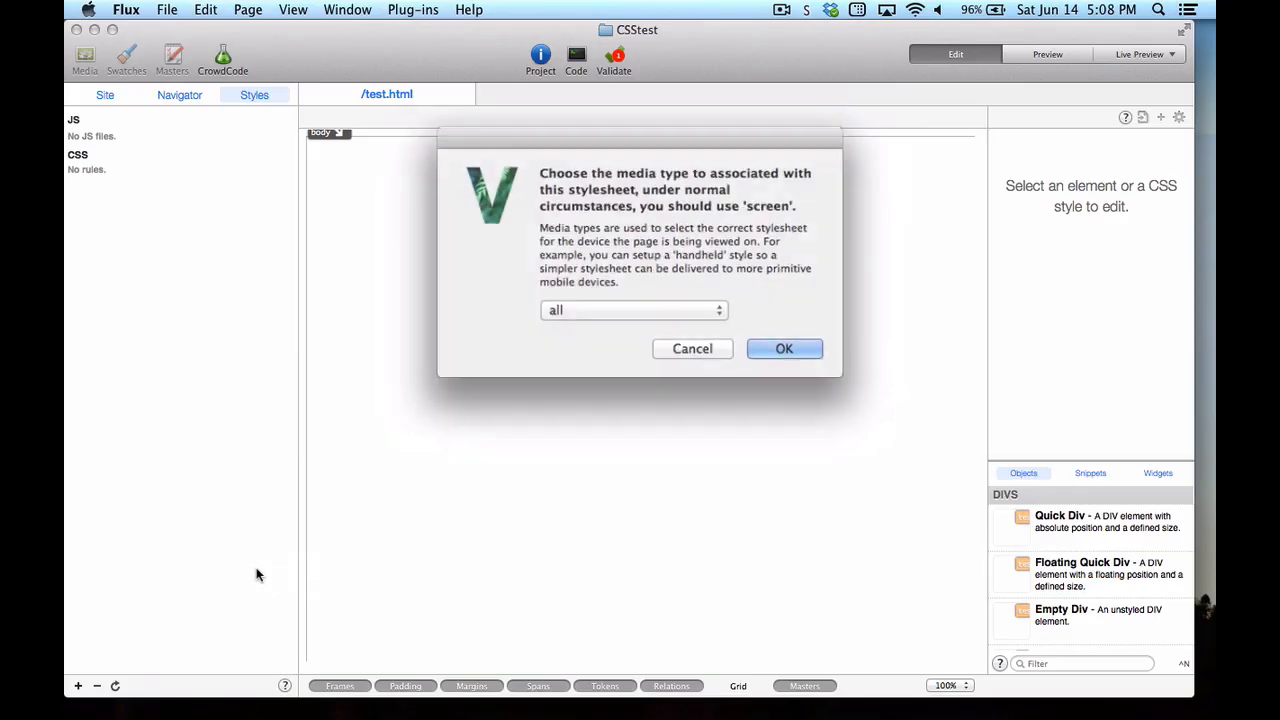
{"action": "left_click", "coordinate": [771, 346]}
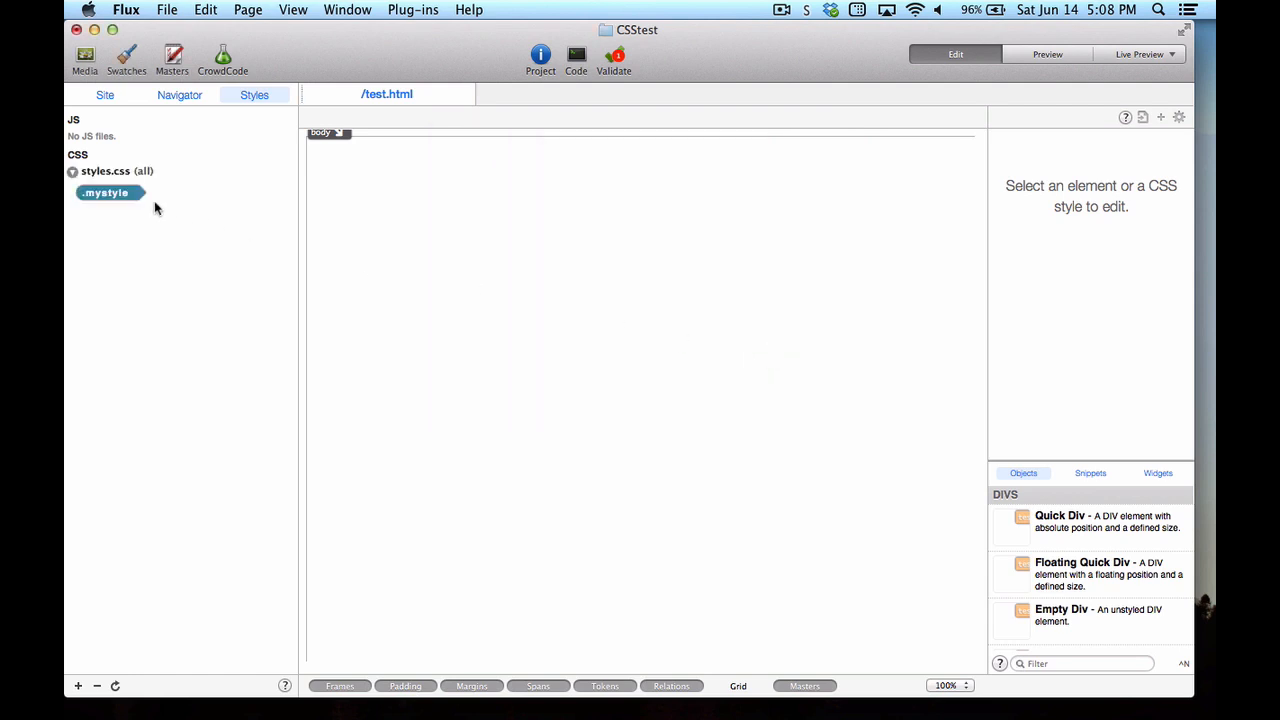
Insert three Lorem ipsum Paragraph (p) elements into the page body, then deselect.
{"action": "left_click", "coordinate": [413, 218]}
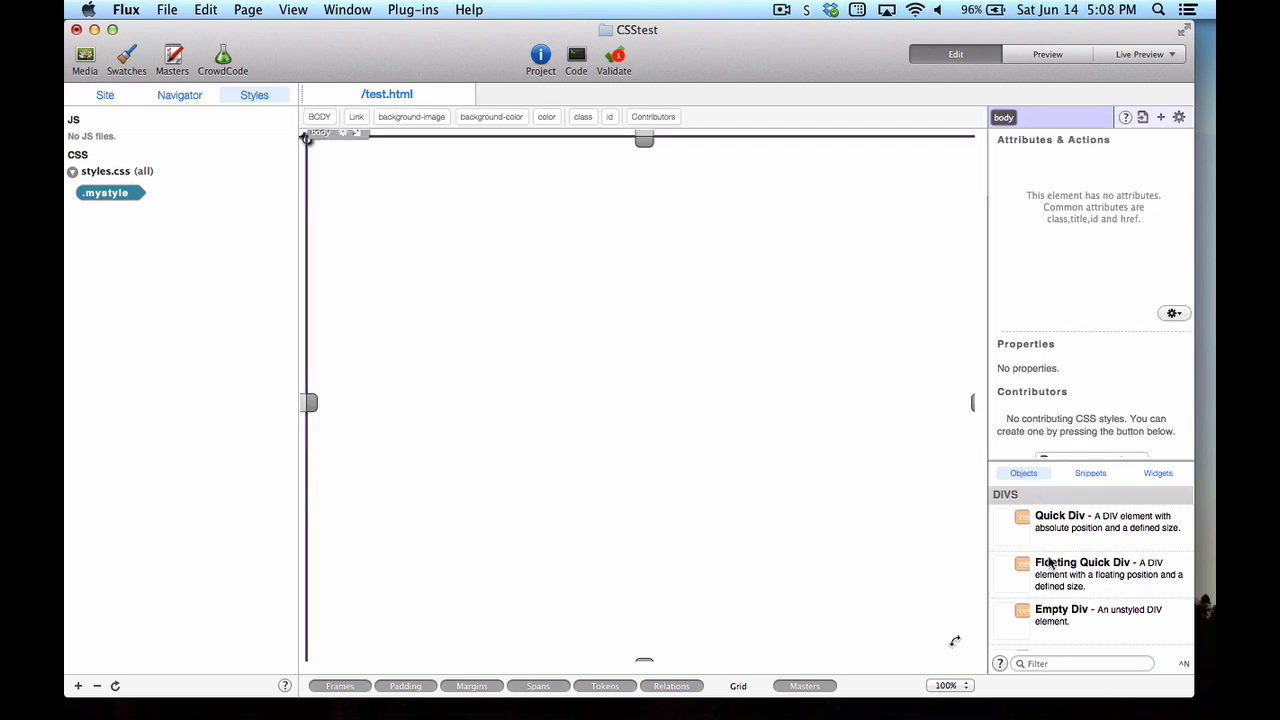
{"action": "left_click", "coordinate": [1064, 663]}
{"action": "type", "text": "para"}
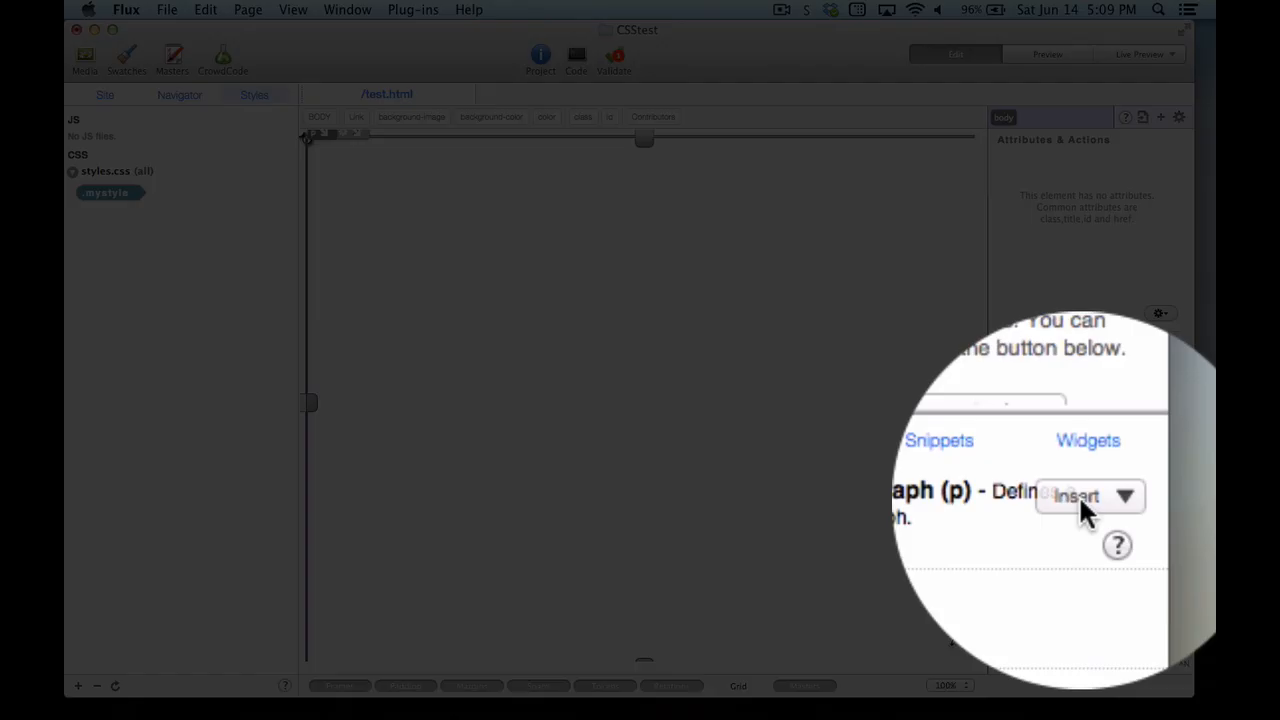
{"action": "key", "text": "alt"}
{"action": "left_click", "coordinate": [1079, 495], "text": "alt"}
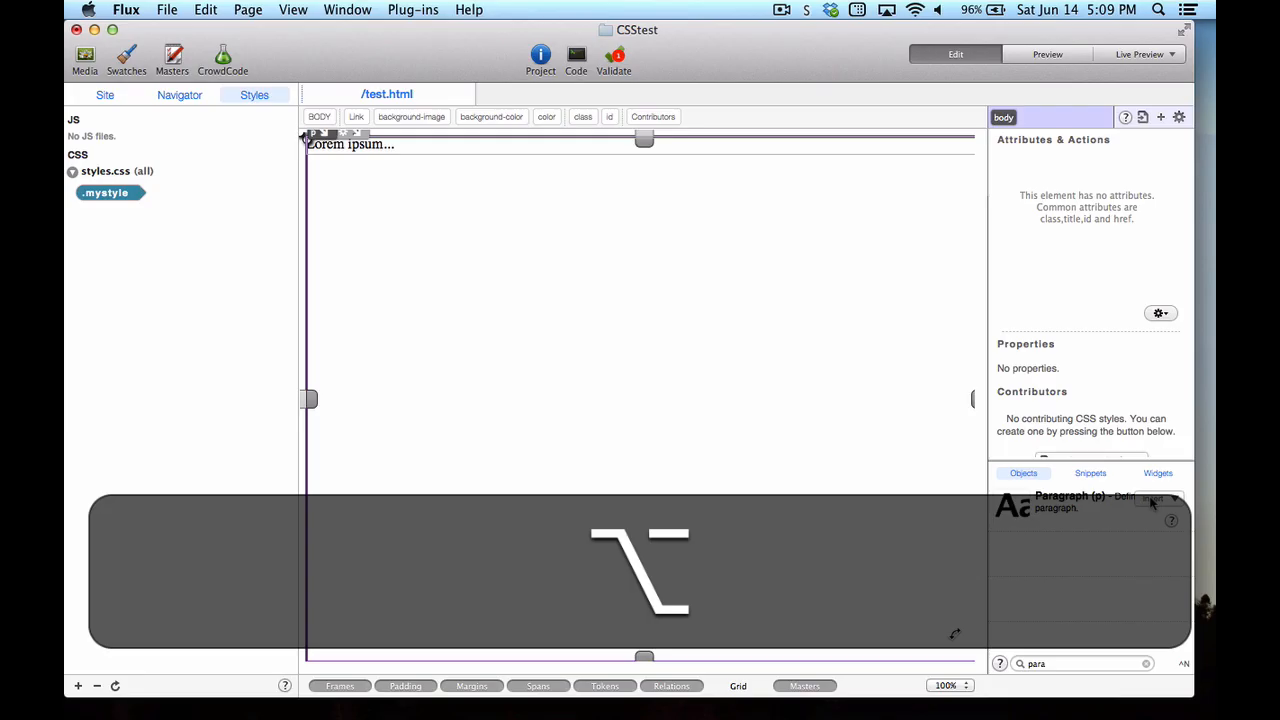
{"action": "left_click", "coordinate": [1152, 503], "text": "alt"}
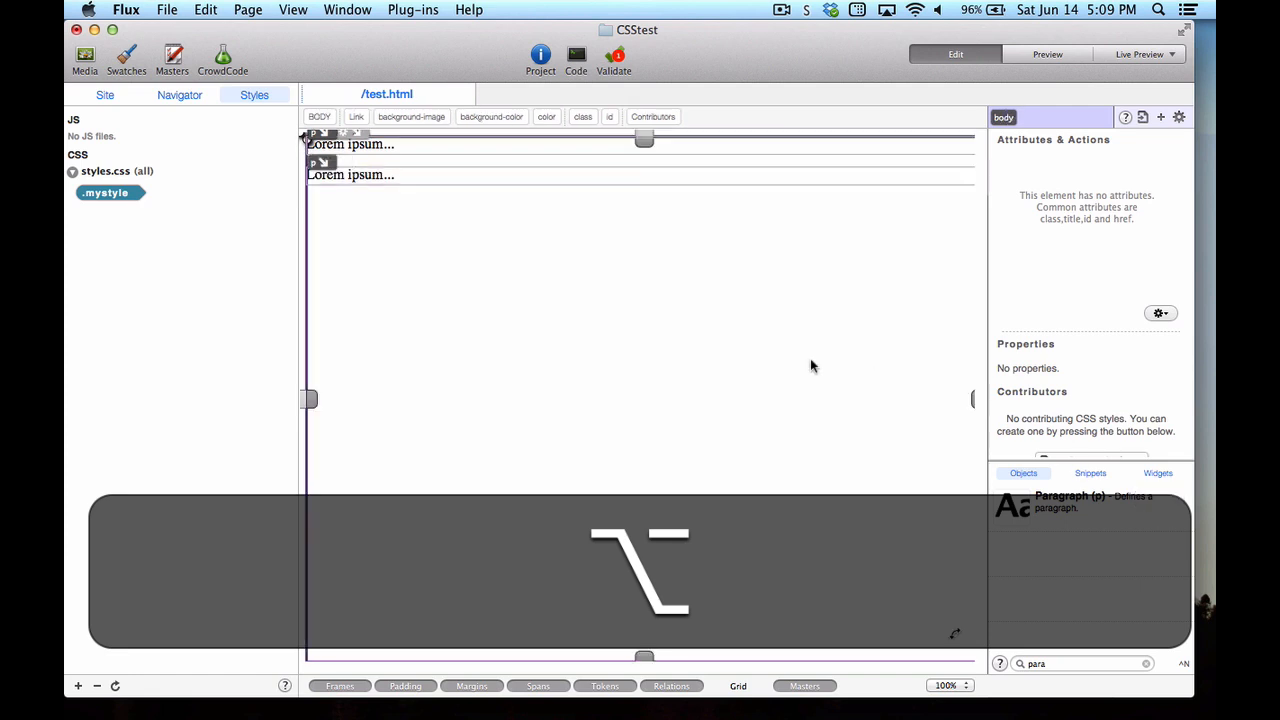
{"action": "left_click", "coordinate": [1160, 503], "text": "alt"}
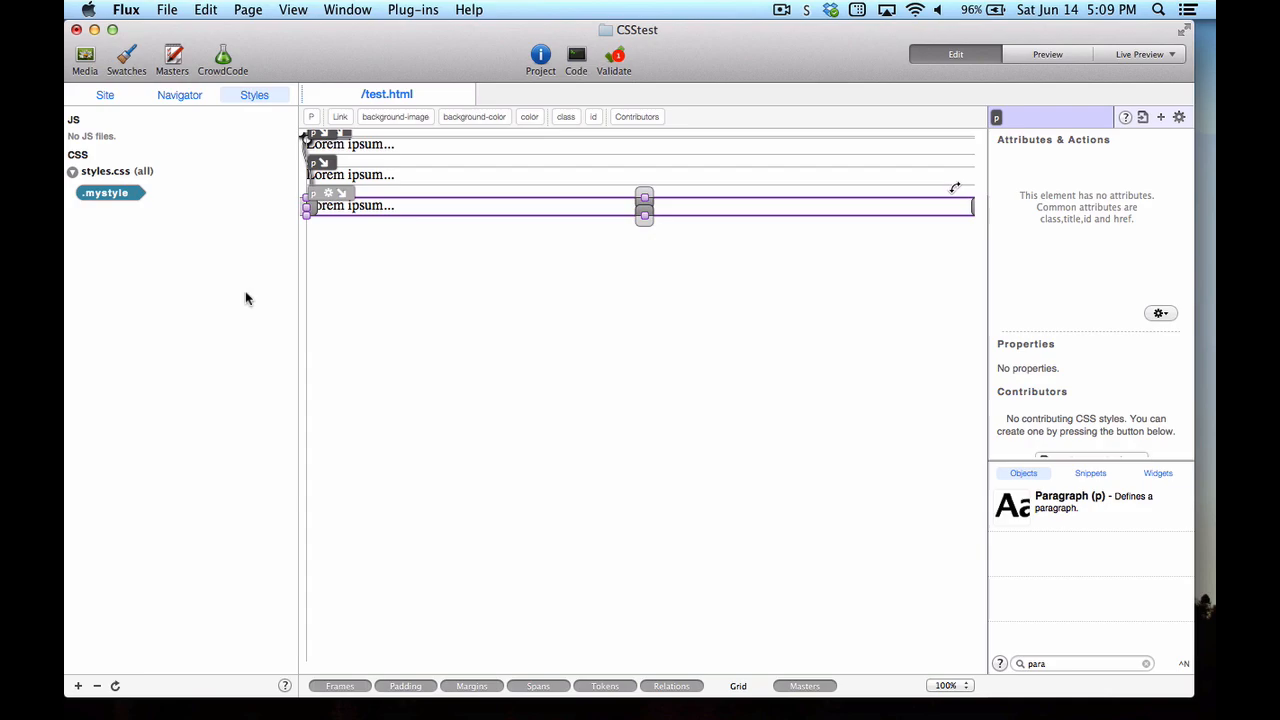
{"action": "left_click", "coordinate": [173, 320]}
Add an Override Style rule for p to styles.css and select it for editing.
{"action": "left_click", "coordinate": [78, 686]}
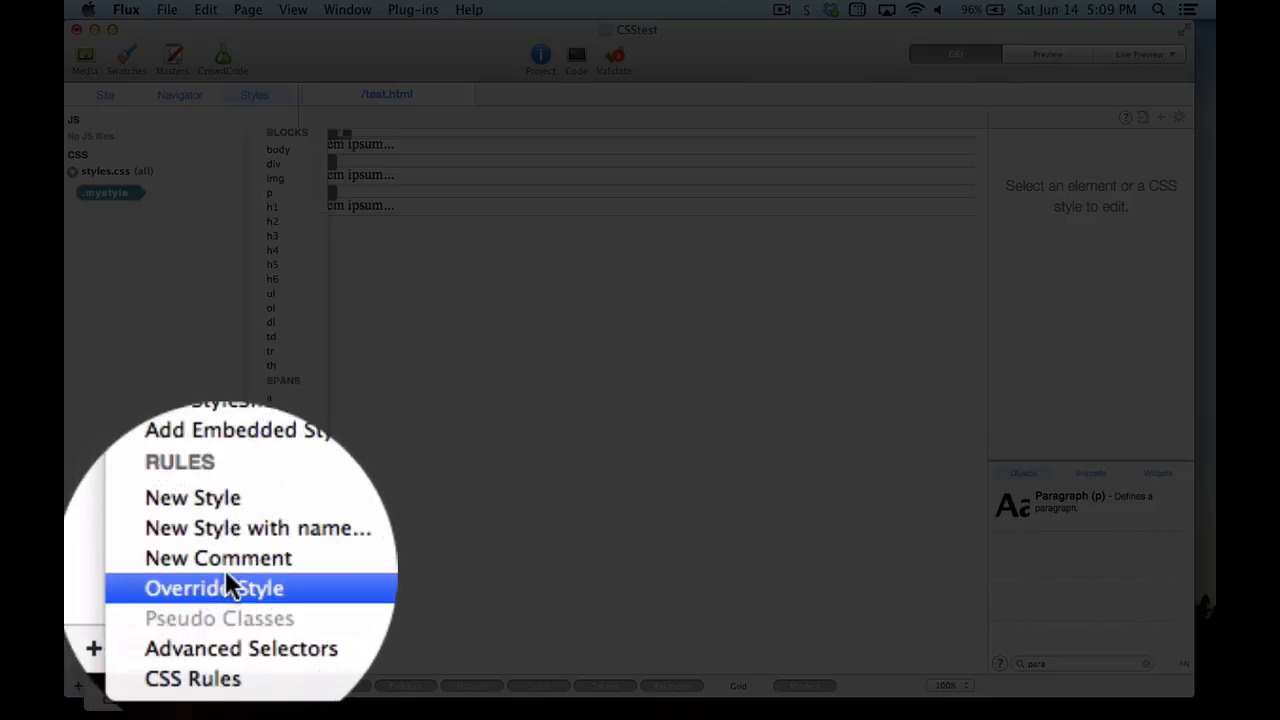
{"action": "mouse_move", "coordinate": [165, 657]}
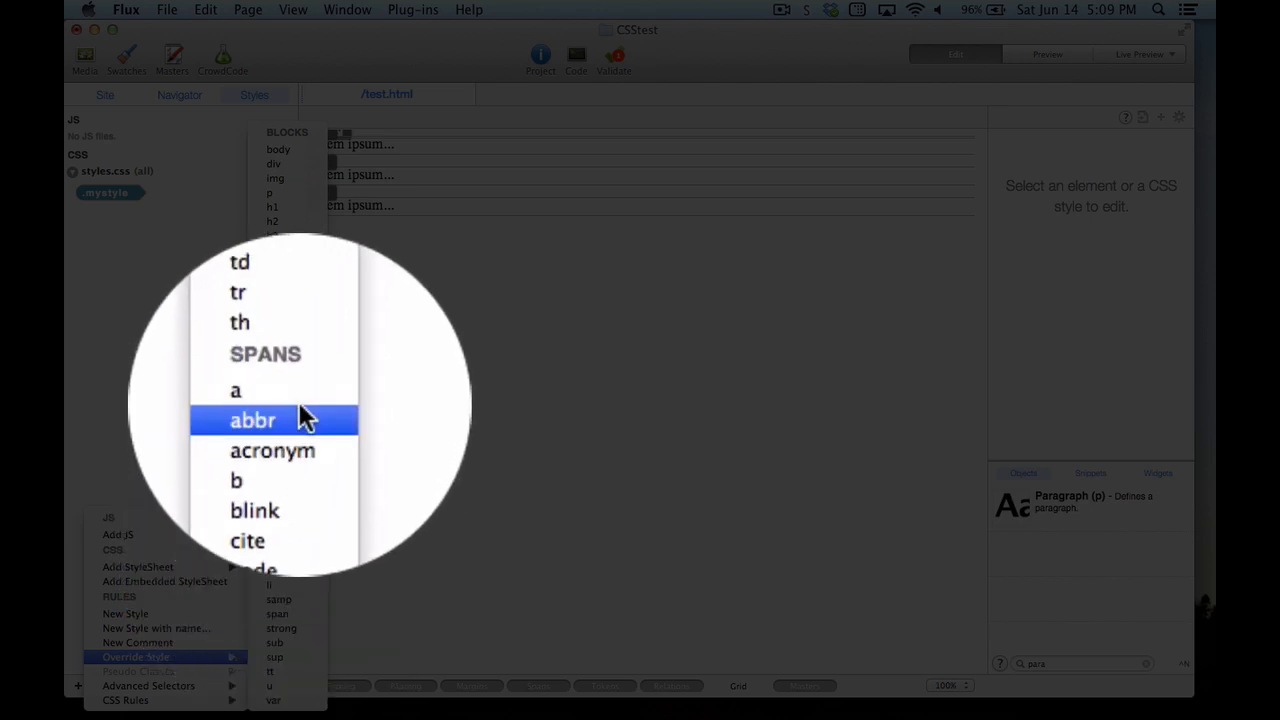
{"action": "left_click", "coordinate": [285, 195]}
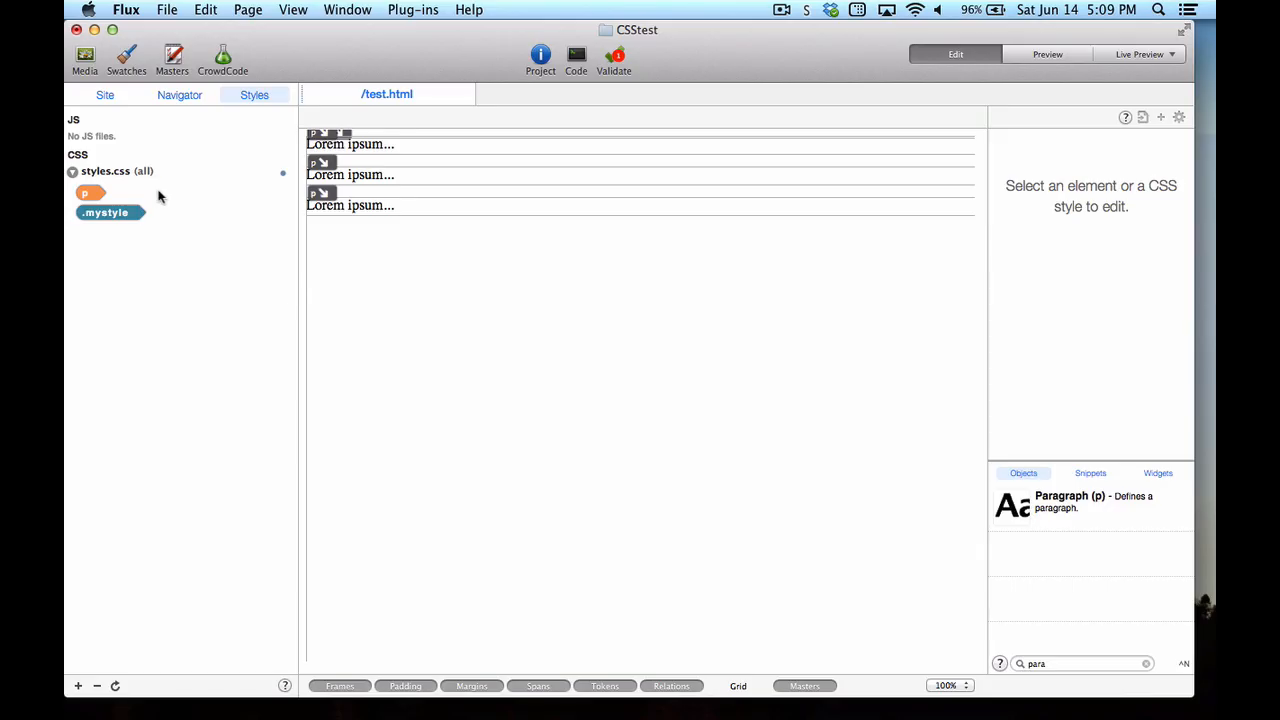
{"action": "left_click", "coordinate": [144, 202]}
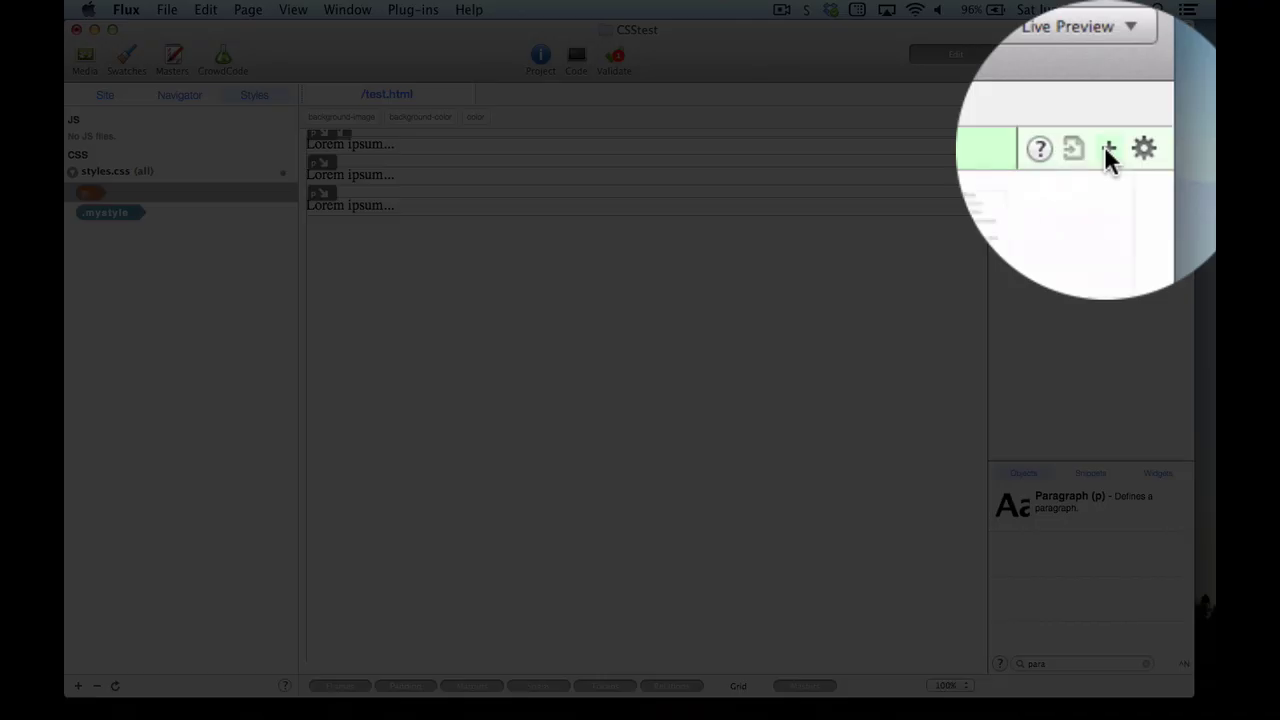
Give the p rule a color property set to the Strawberry crayon, #FF0080.
{"action": "left_click", "coordinate": [1160, 118]}
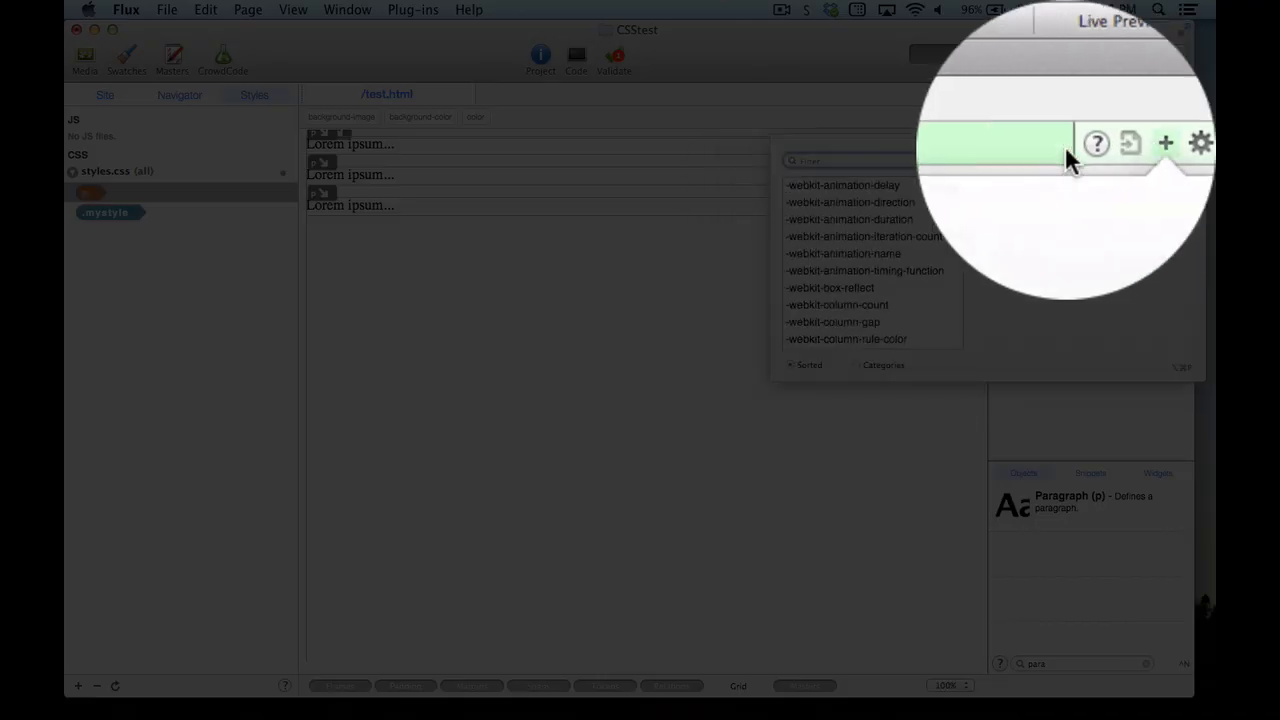
{"action": "type", "text": "color"}
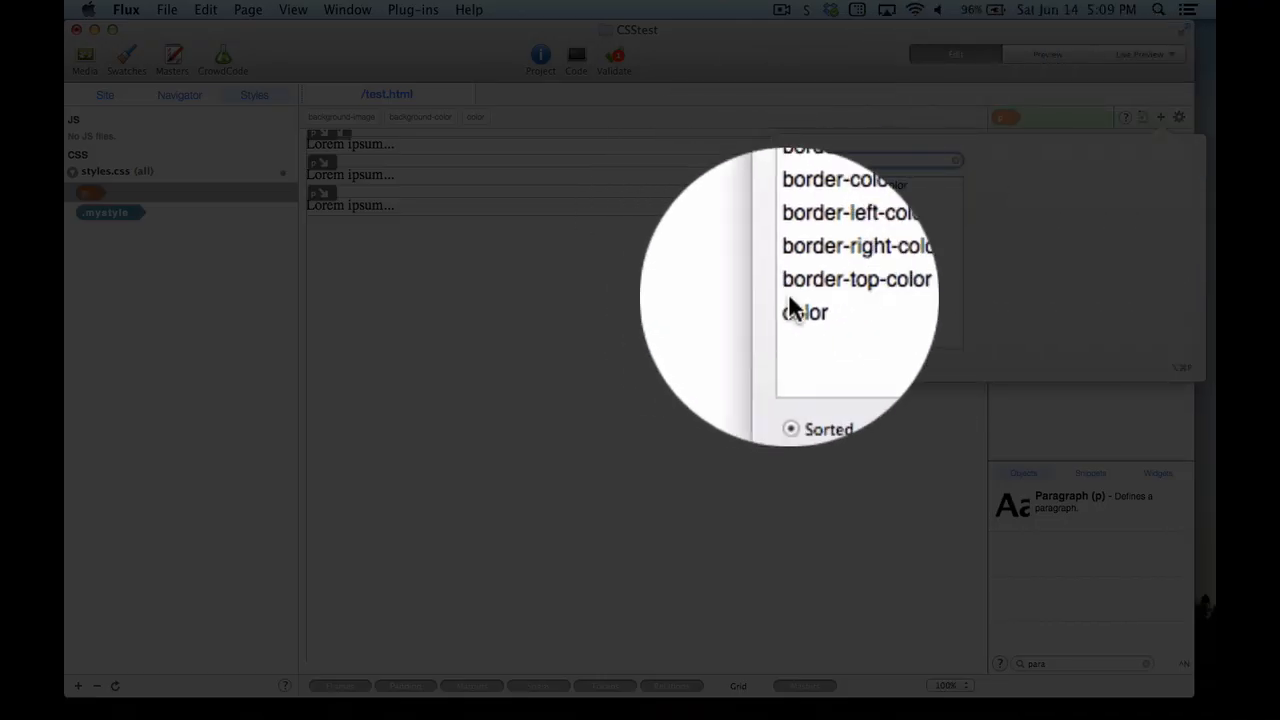
{"action": "double_click", "coordinate": [795, 302]}
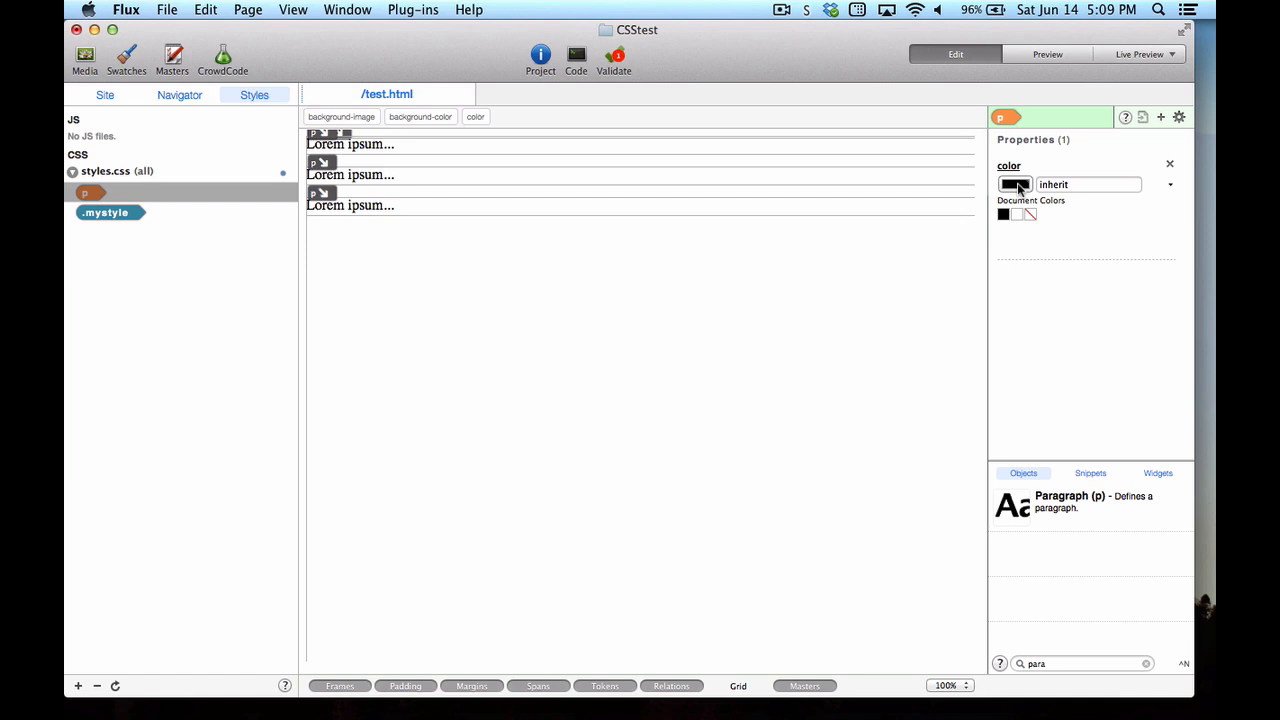
{"action": "left_click", "coordinate": [1015, 184]}
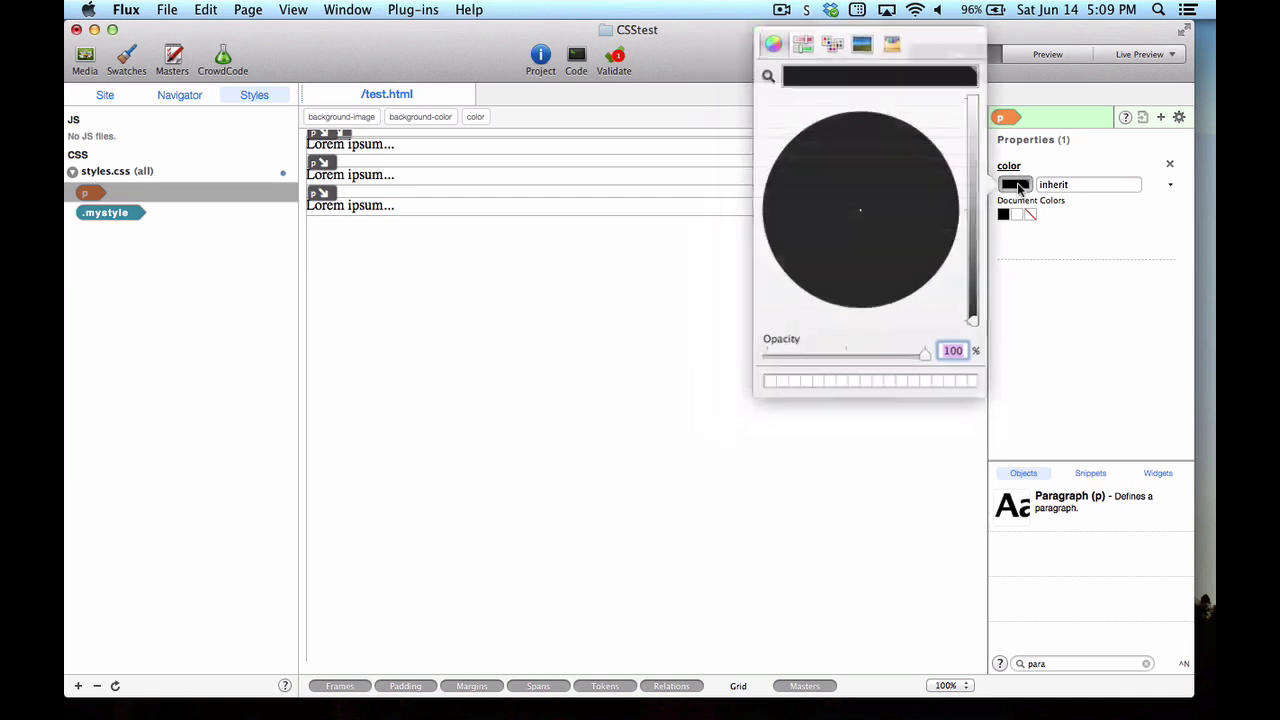
{"action": "left_click", "coordinate": [893, 47]}
{"action": "left_click", "coordinate": [850, 190]}
{"action": "left_click", "coordinate": [910, 208]}
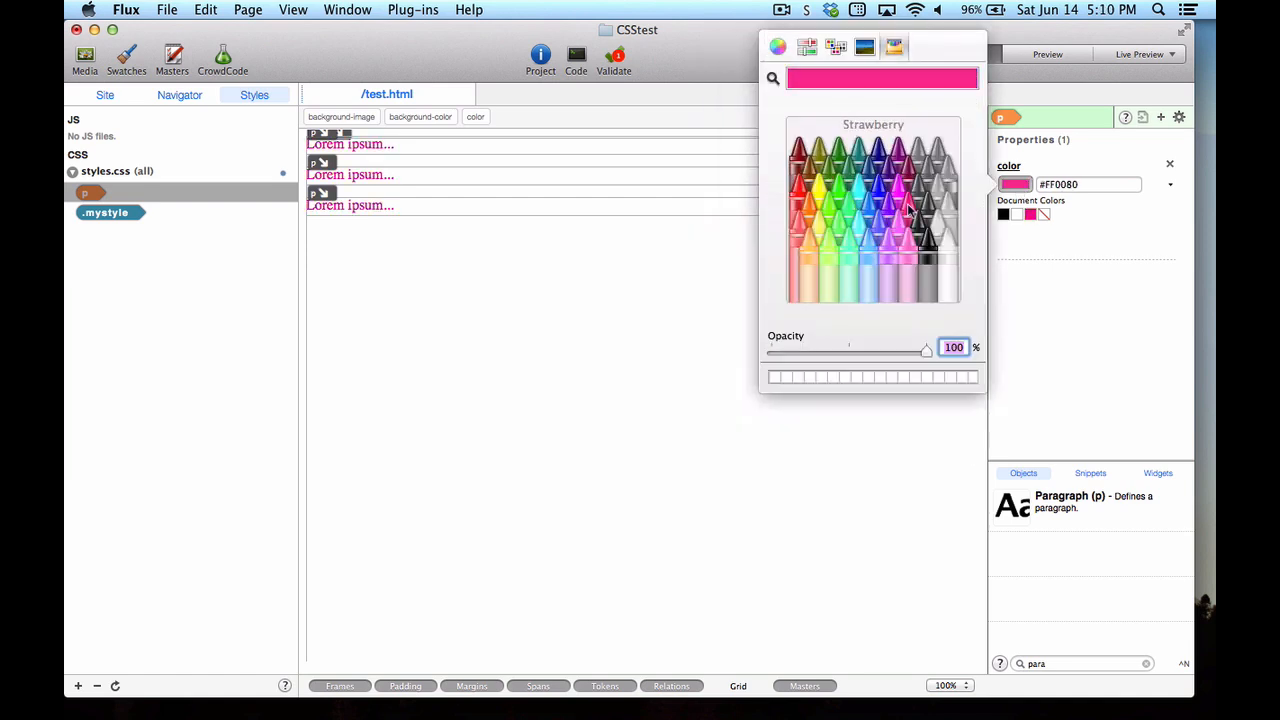
{"action": "left_click", "coordinate": [905, 182]}
{"action": "left_click", "coordinate": [915, 195]}
{"action": "left_click", "coordinate": [577, 260]}
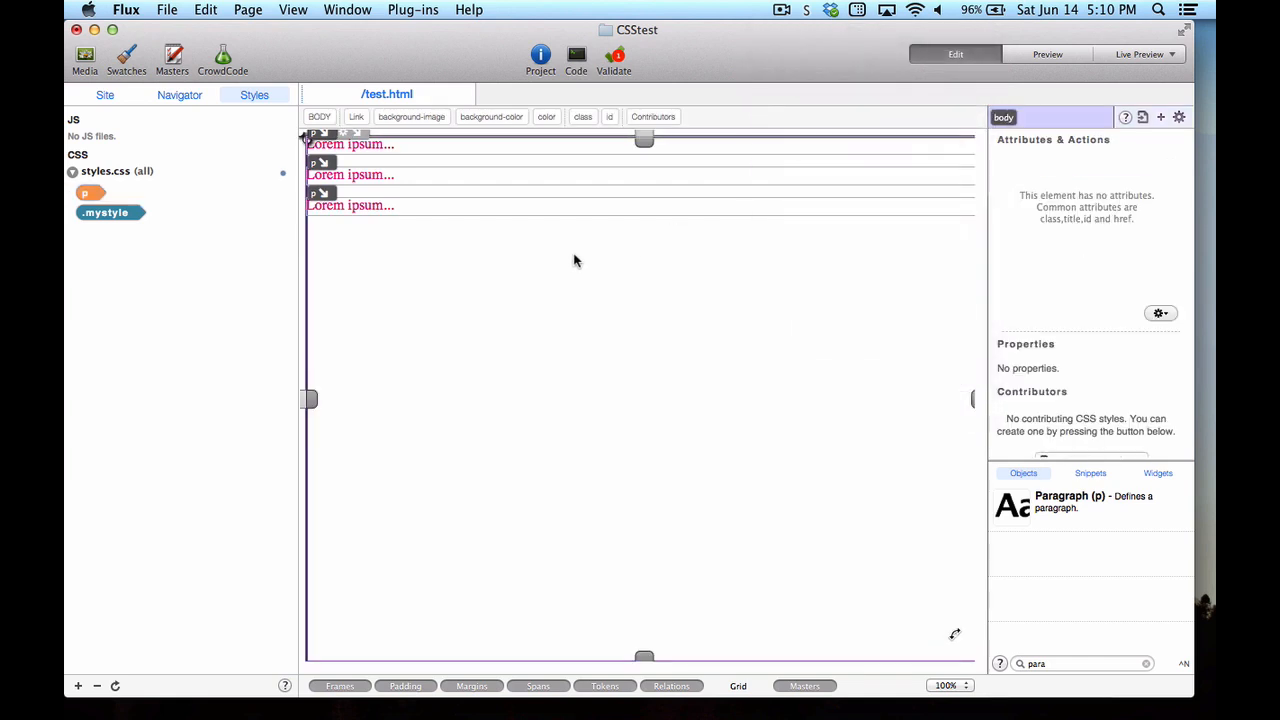
Give the .mystyle rule a background-color set to the Turquoise crayon, #00FFFF.
{"action": "left_click", "coordinate": [126, 216]}
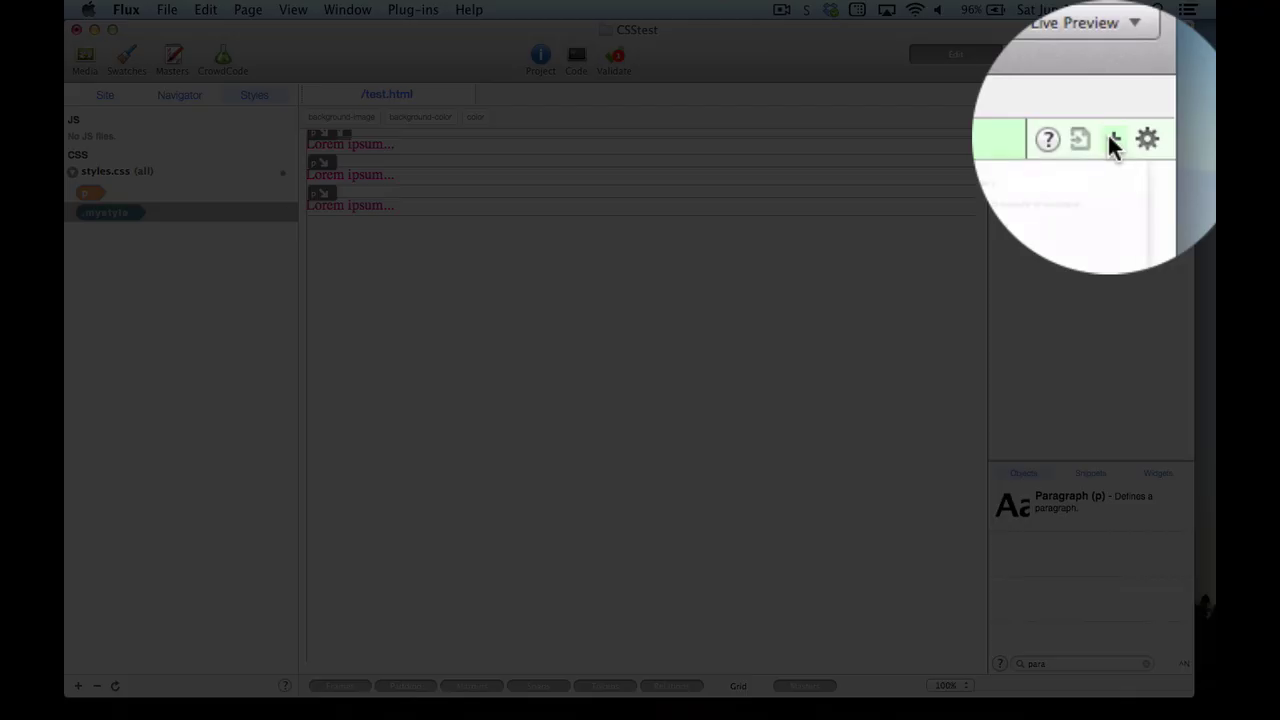
{"action": "left_click", "coordinate": [1160, 118]}
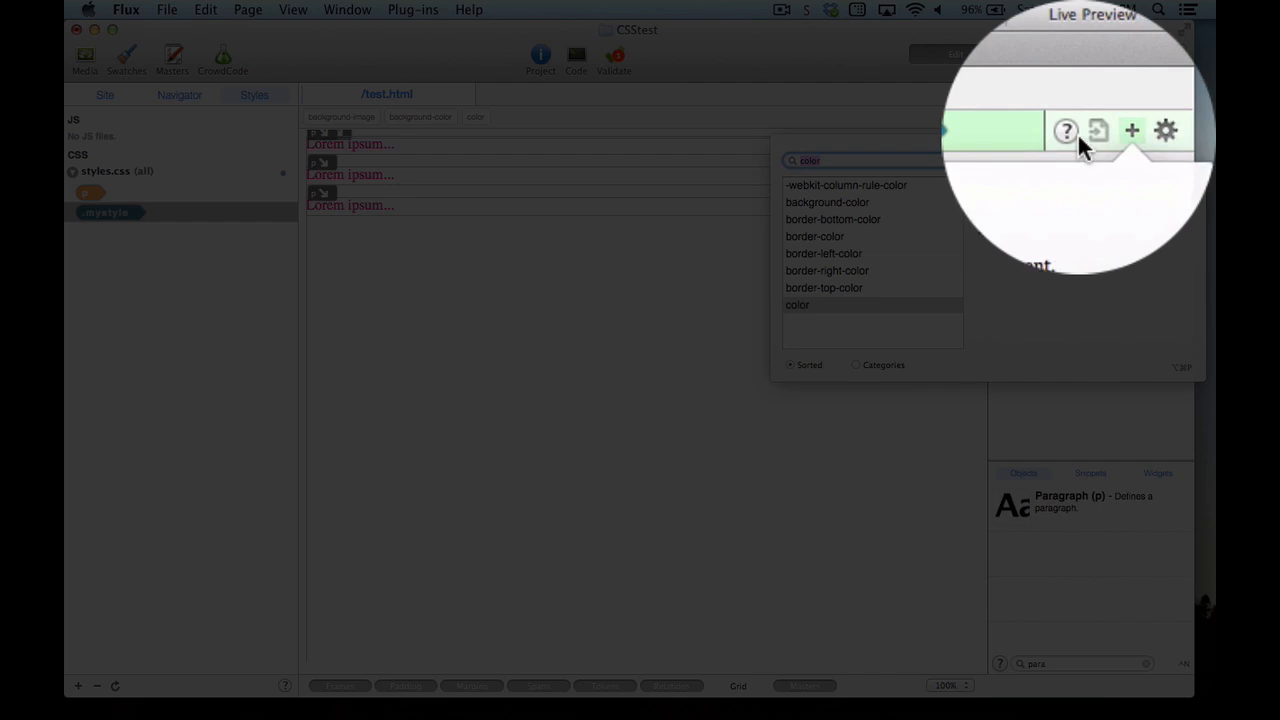
{"action": "double_click", "coordinate": [921, 202]}
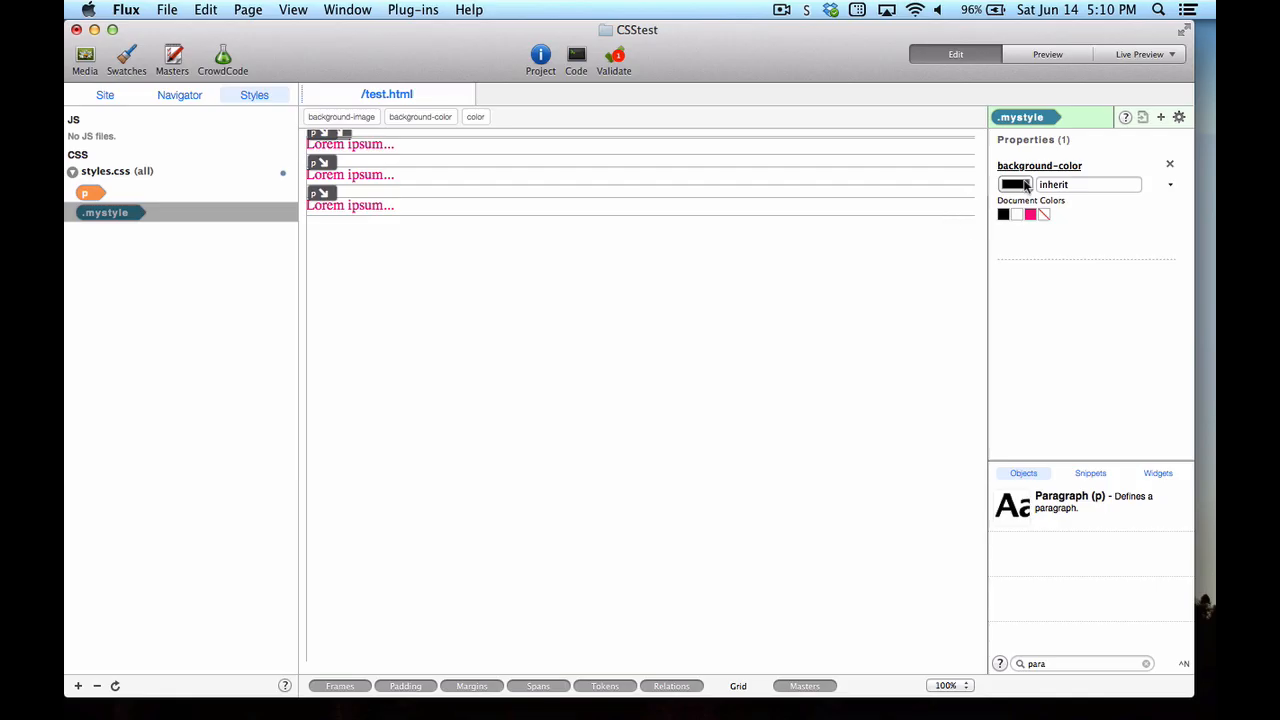
{"action": "left_click", "coordinate": [1015, 184]}
{"action": "left_click", "coordinate": [859, 194]}
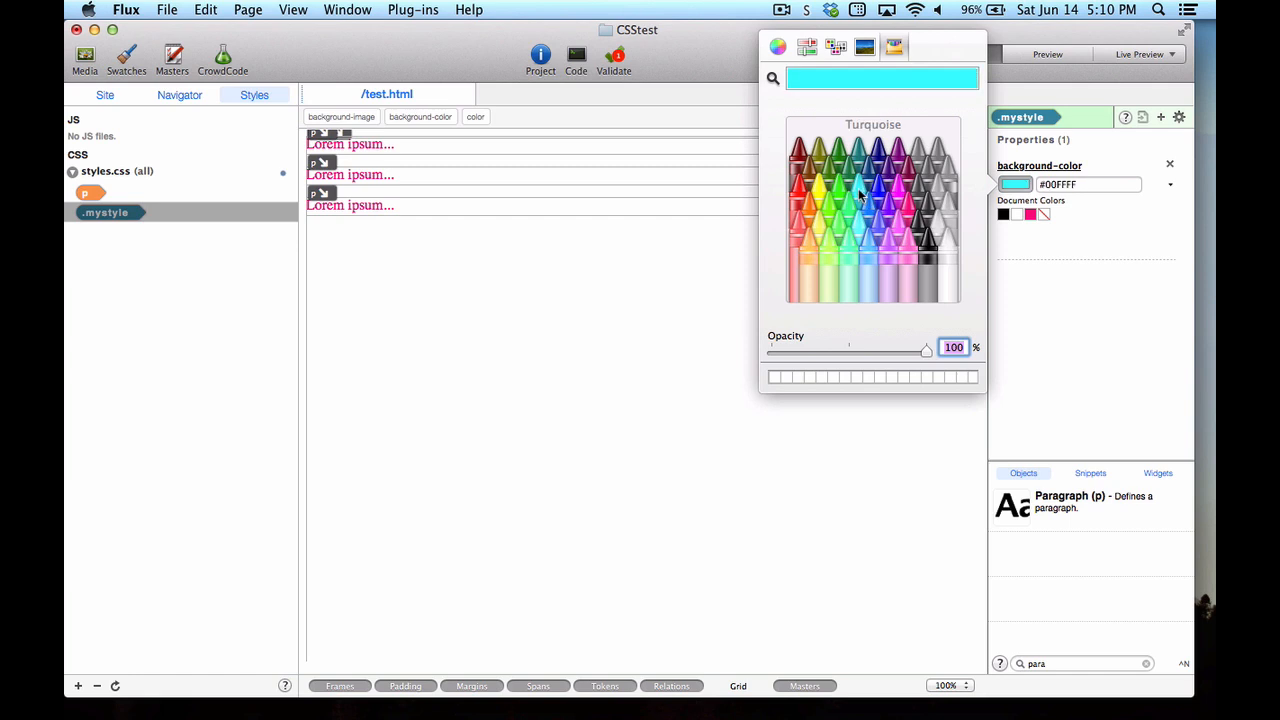
{"action": "left_click", "coordinate": [628, 268]}
Assign the mystyle class from styles.css to the second Lorem ipsum paragraph.
{"action": "left_click", "coordinate": [484, 184]}
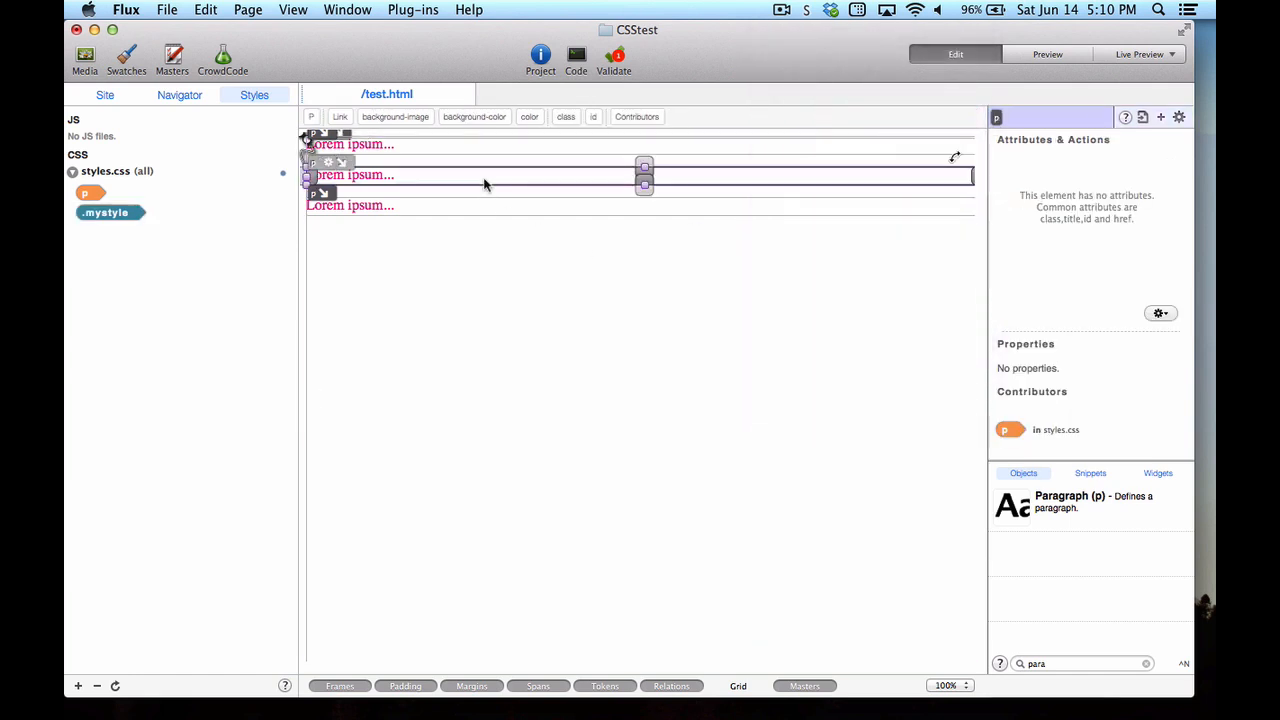
{"action": "left_click", "coordinate": [566, 117]}
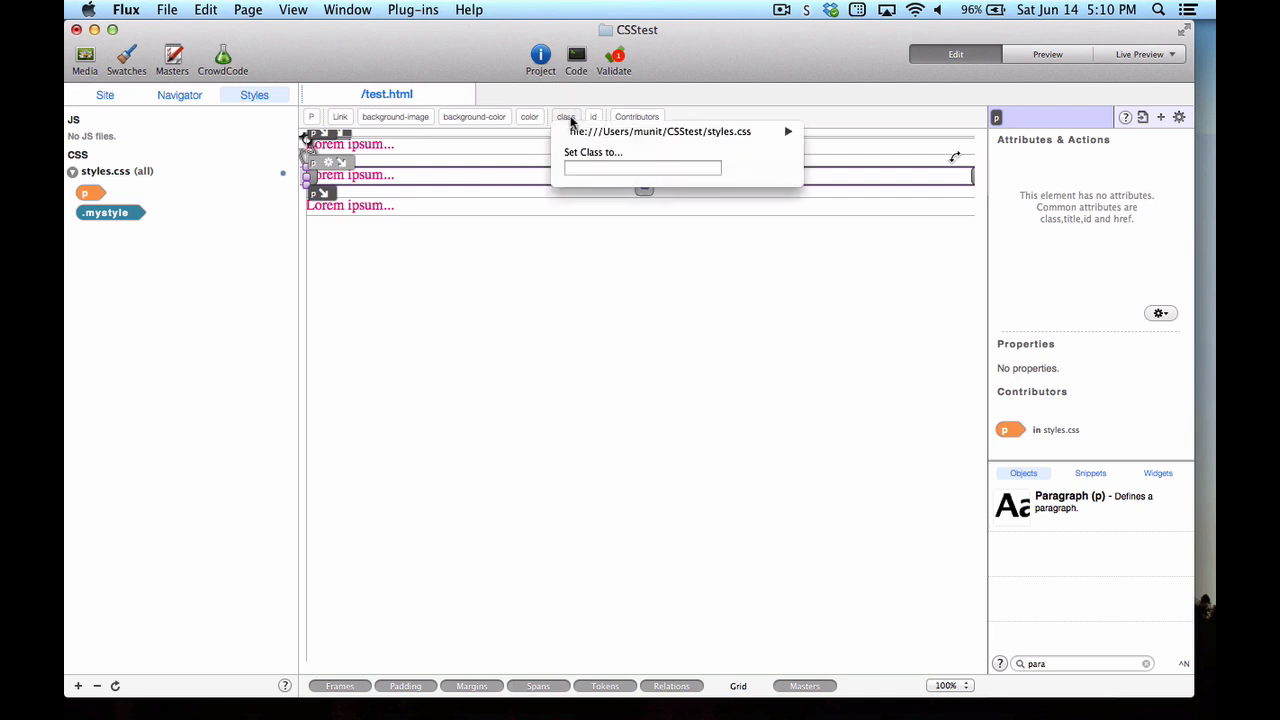
{"action": "mouse_move", "coordinate": [660, 131]}
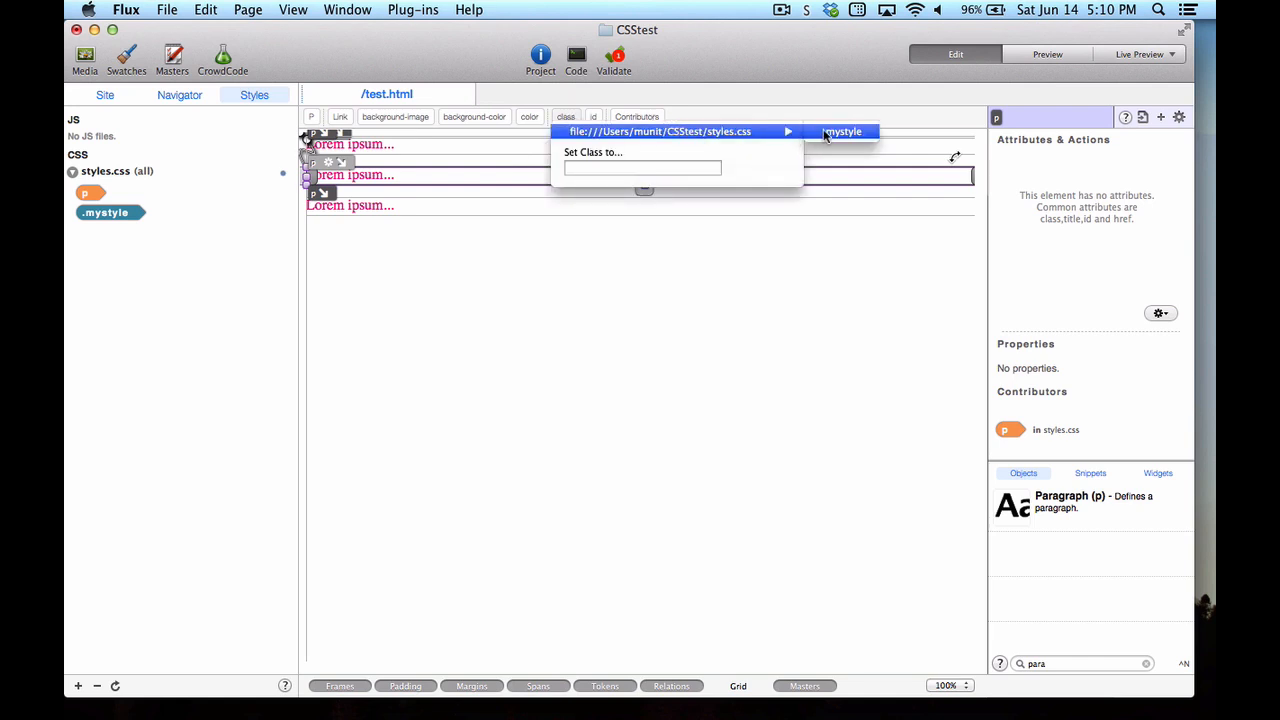
{"action": "left_click", "coordinate": [842, 132]}
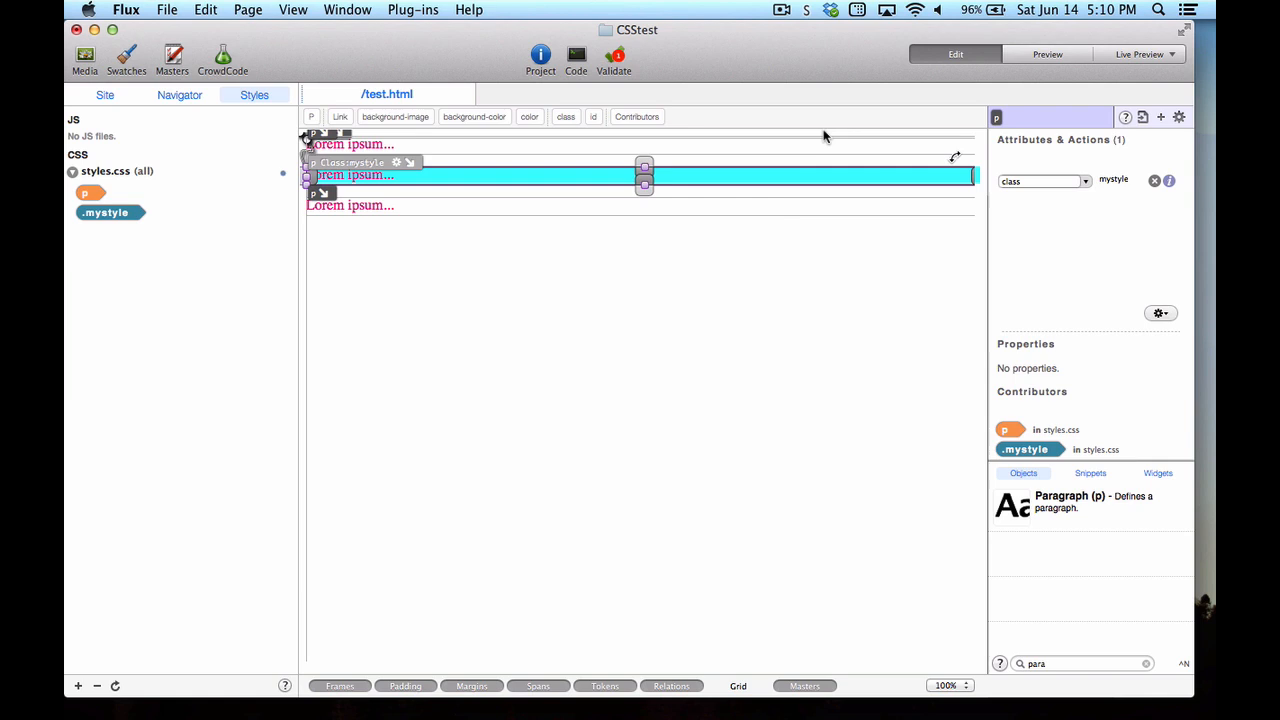